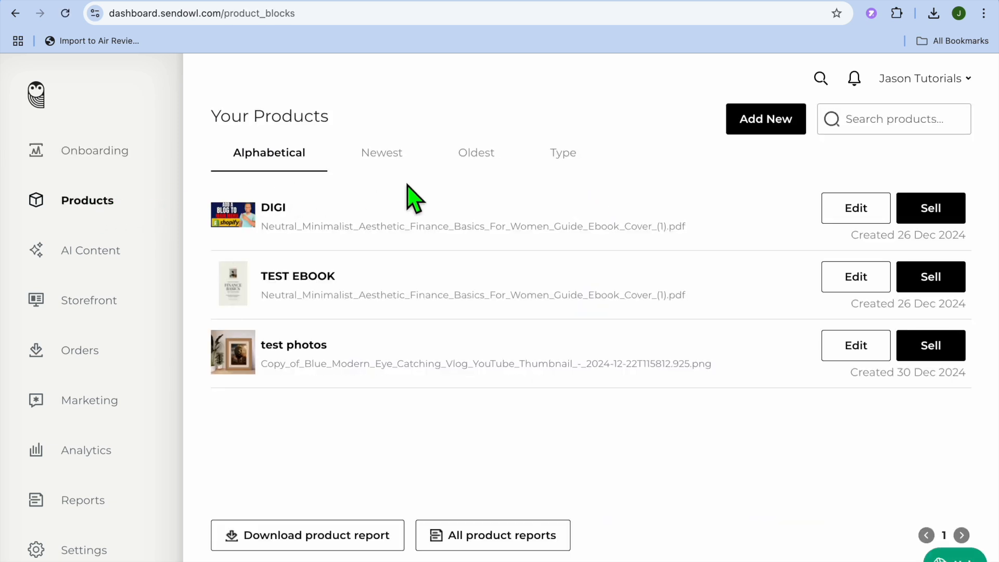
Step: Start adding a new product to the product list
left_click(757, 128)
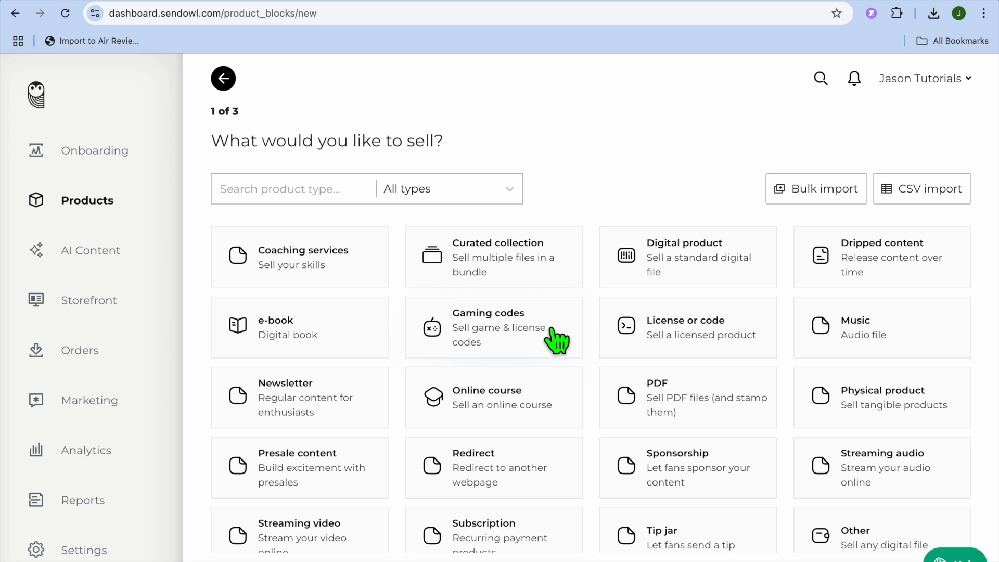
left_click(366, 284)
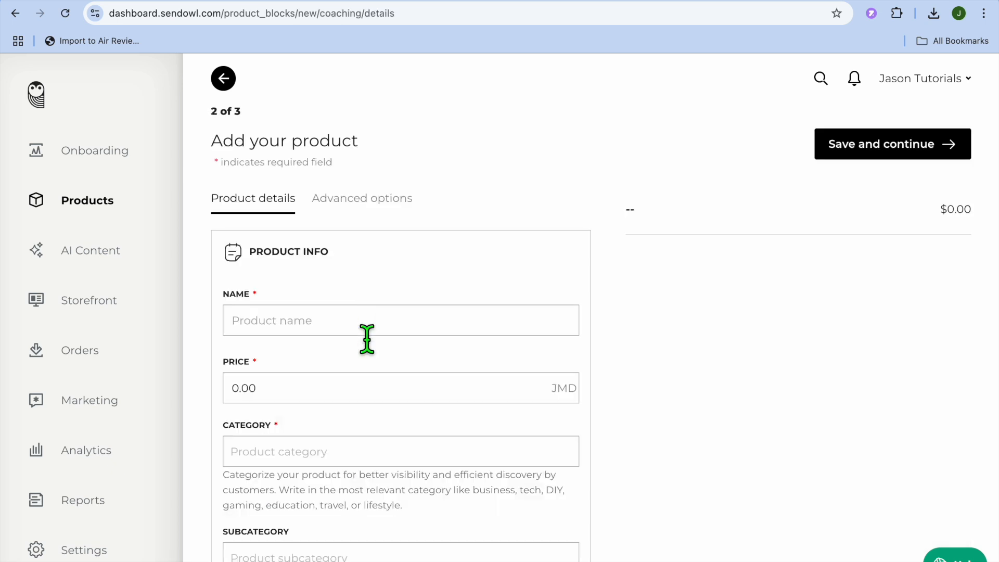
scroll(367, 340, "down", 5)
scroll(367, 339, "down", 4)
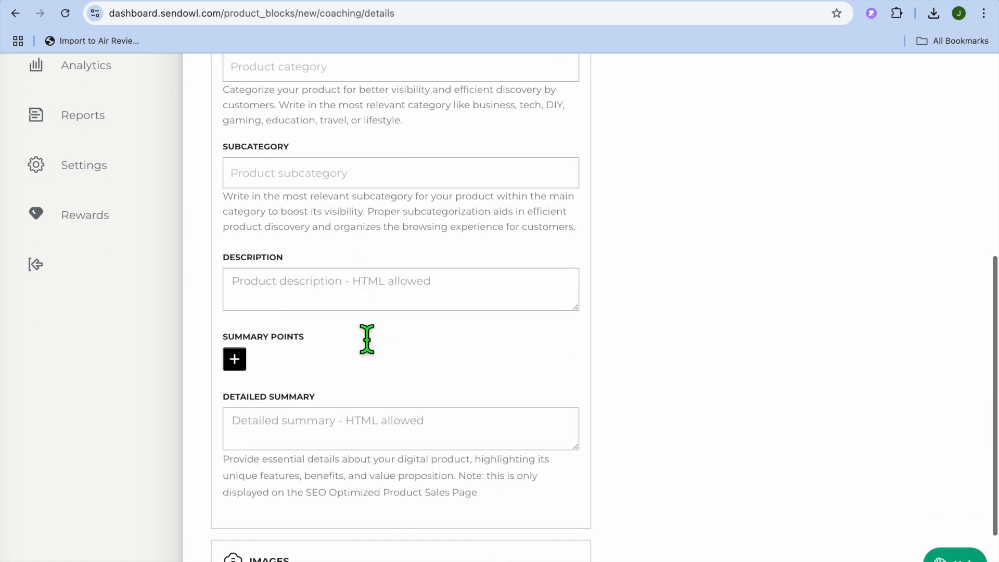
scroll(366, 339, "up", 5)
scroll(338, 299, "up", 5)
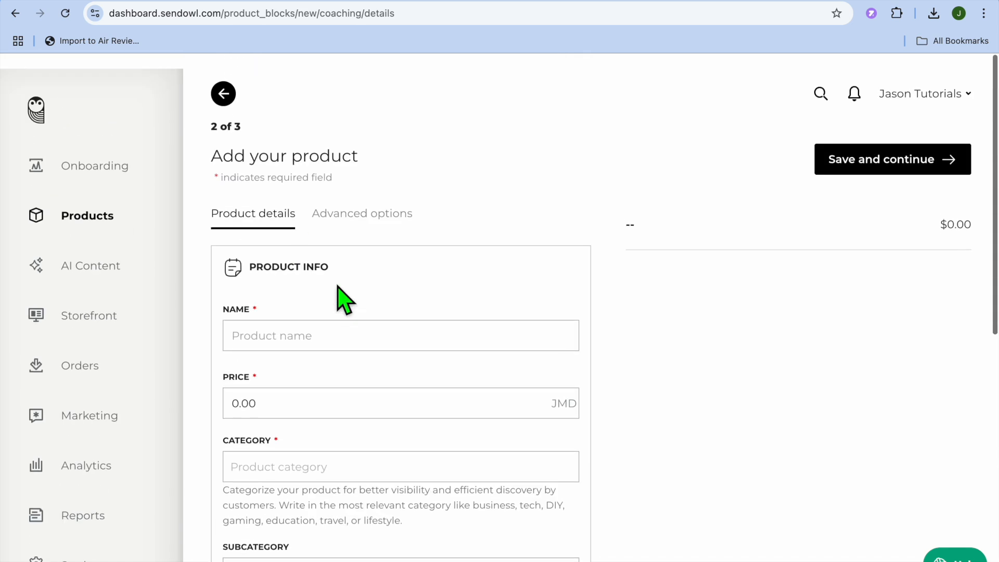
left_click(223, 77)
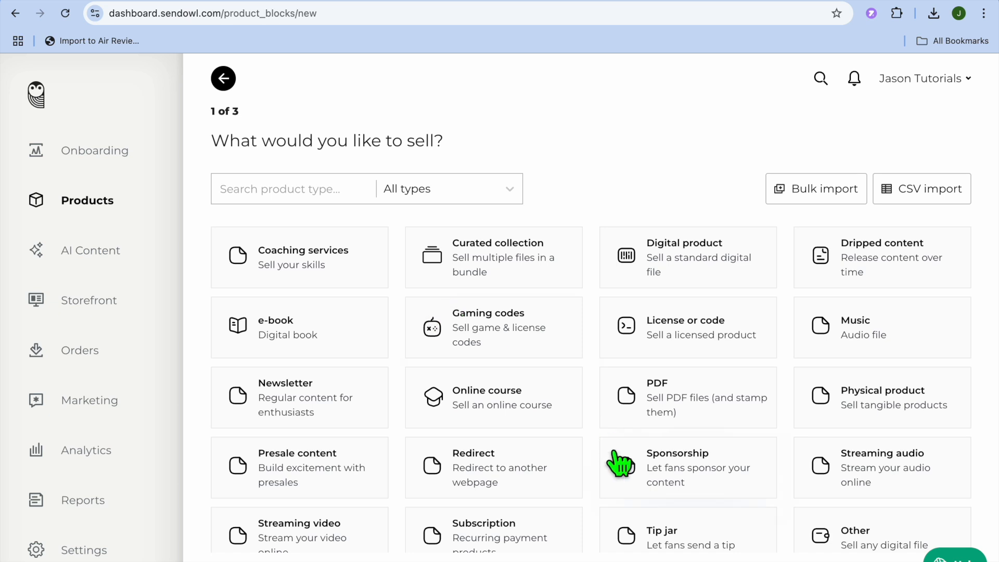
Step: Choose Subscription as the product type and name the new subscription "consultation"
scroll(618, 462, "down", 1)
left_click(504, 521)
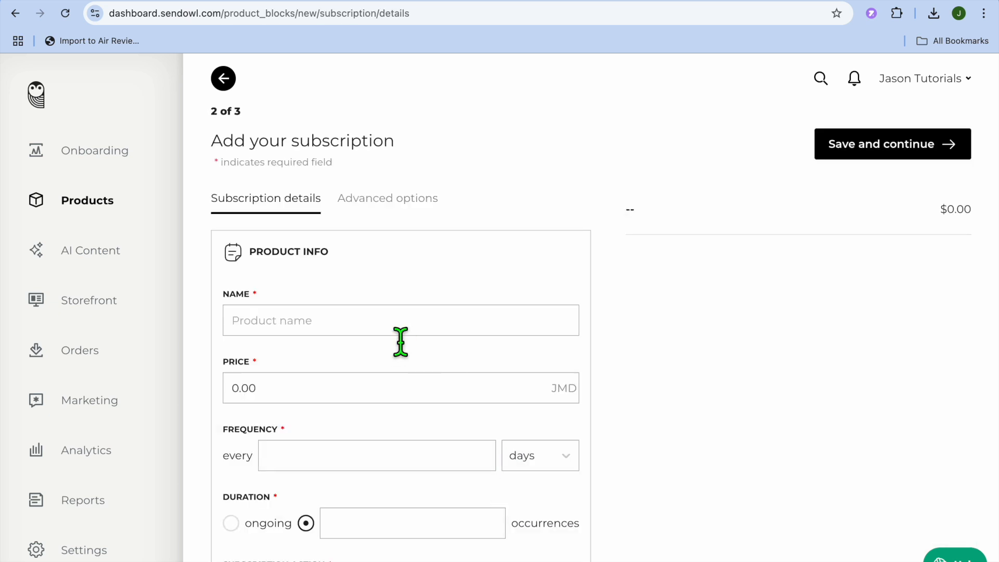
scroll(401, 342, "down", 2)
left_click(376, 228)
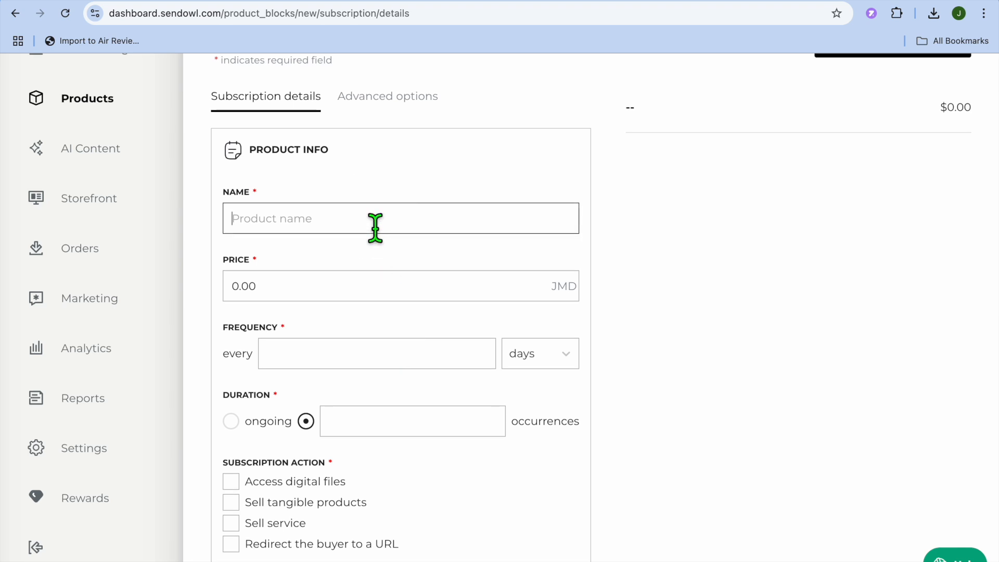
type("cons")
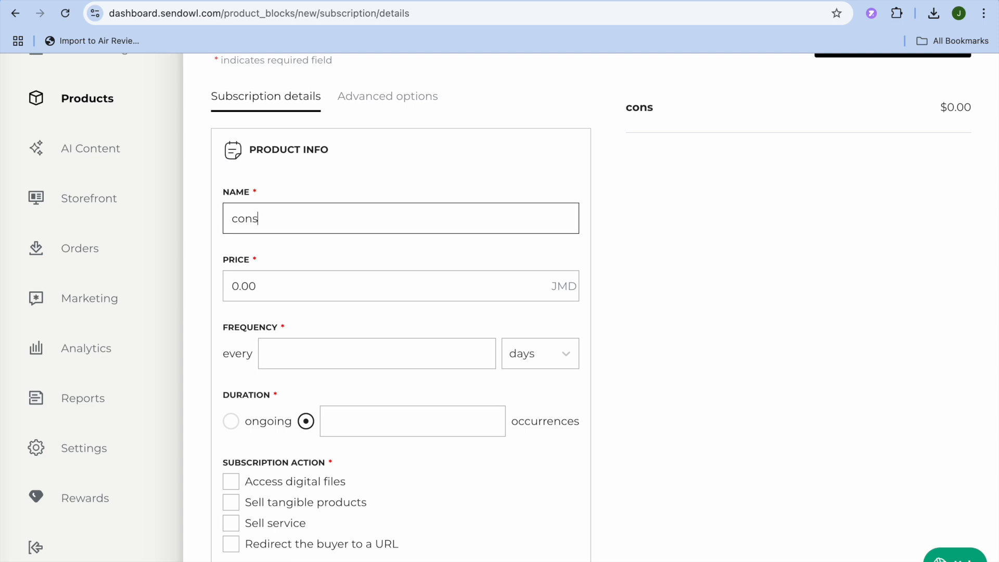
type("ultation")
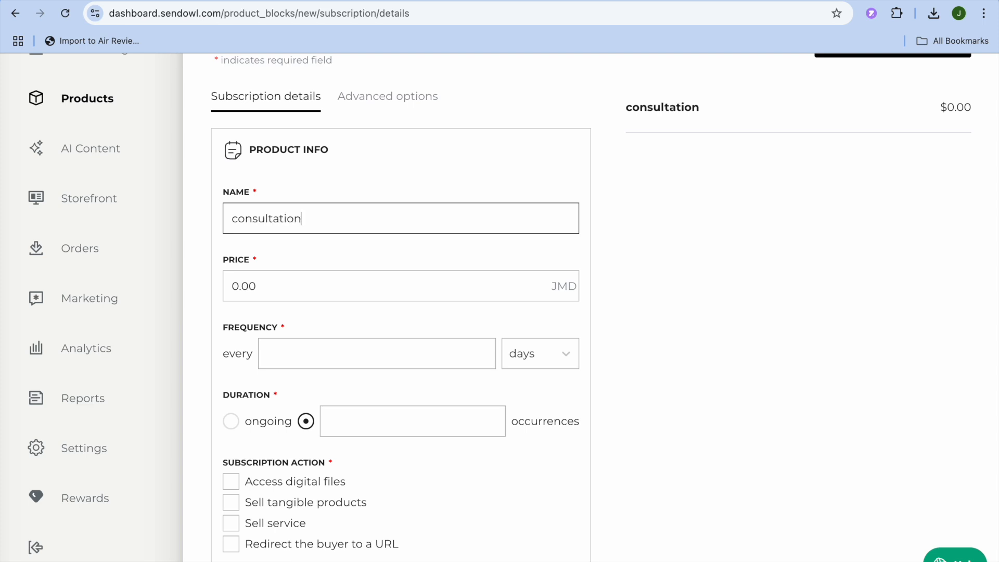
Step: Set the consultation subscription's price to 50 JMD
left_click(331, 301)
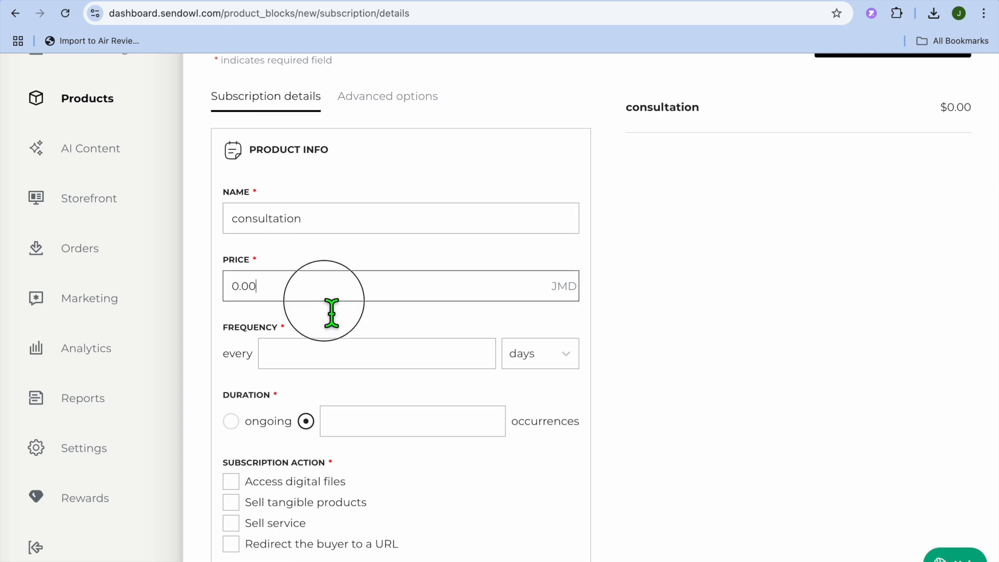
key("BackSpace")
left_click(285, 294)
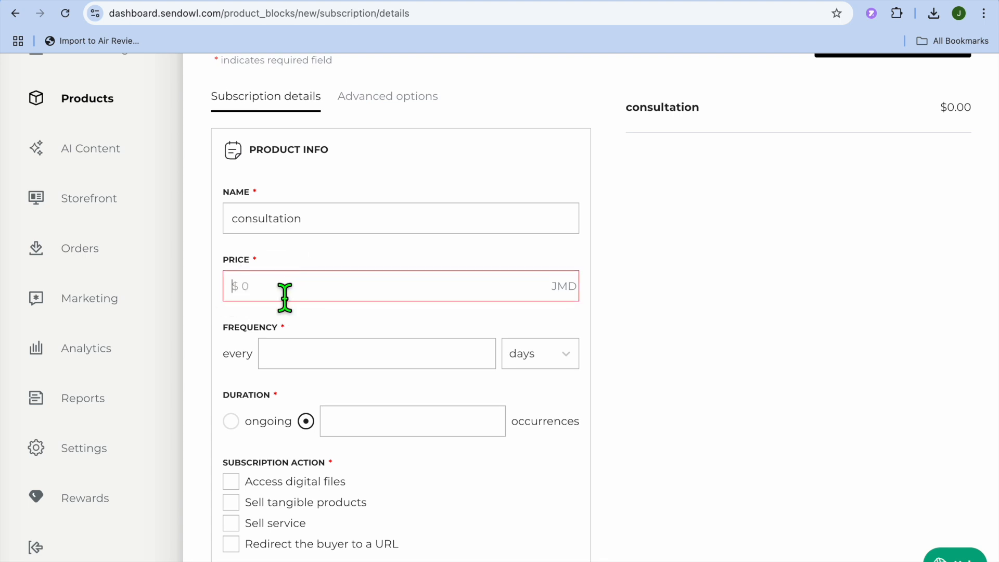
type("50")
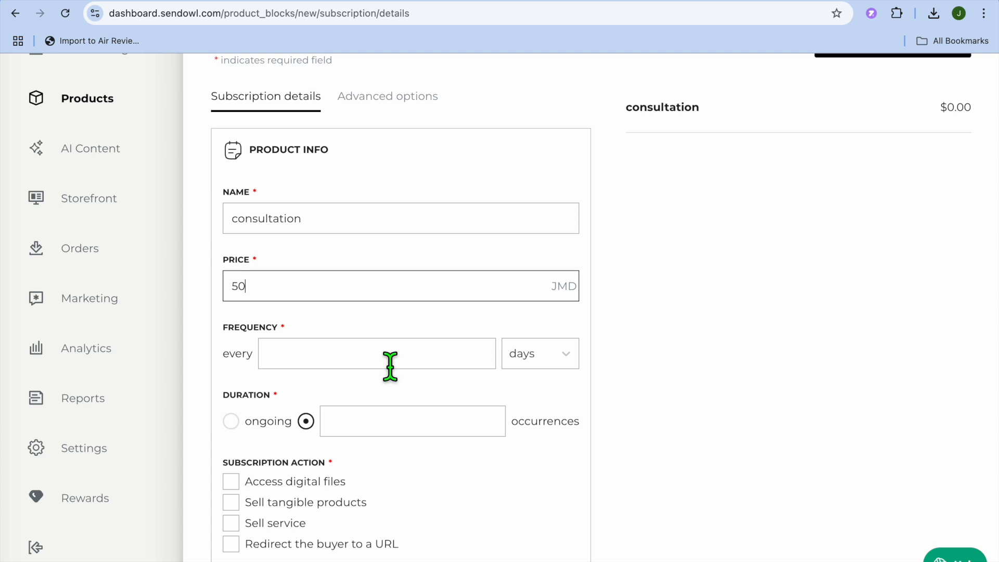
Step: Set the subscription's billing frequency to every 1 months and its duration to ongoing
left_click(554, 359)
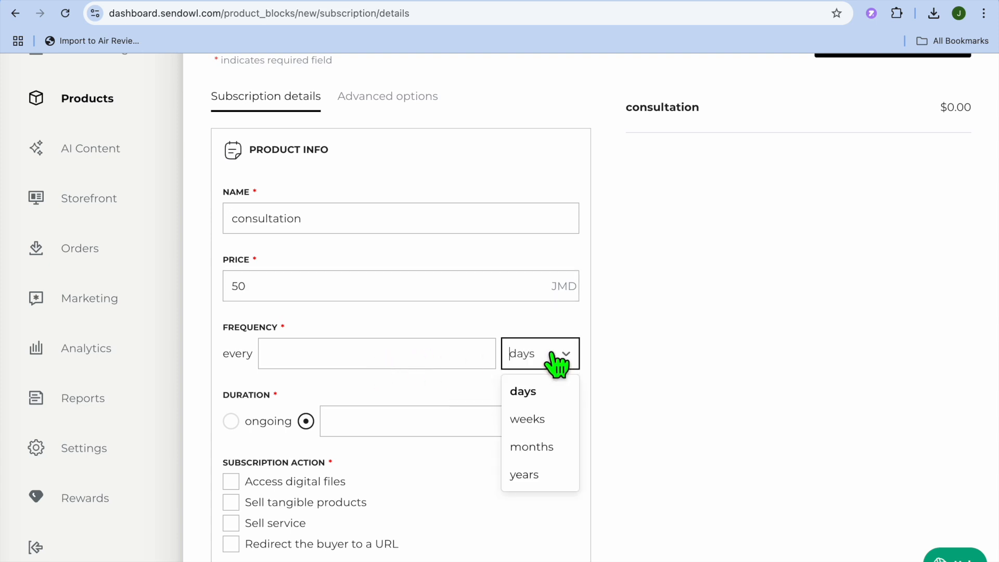
left_click(559, 456)
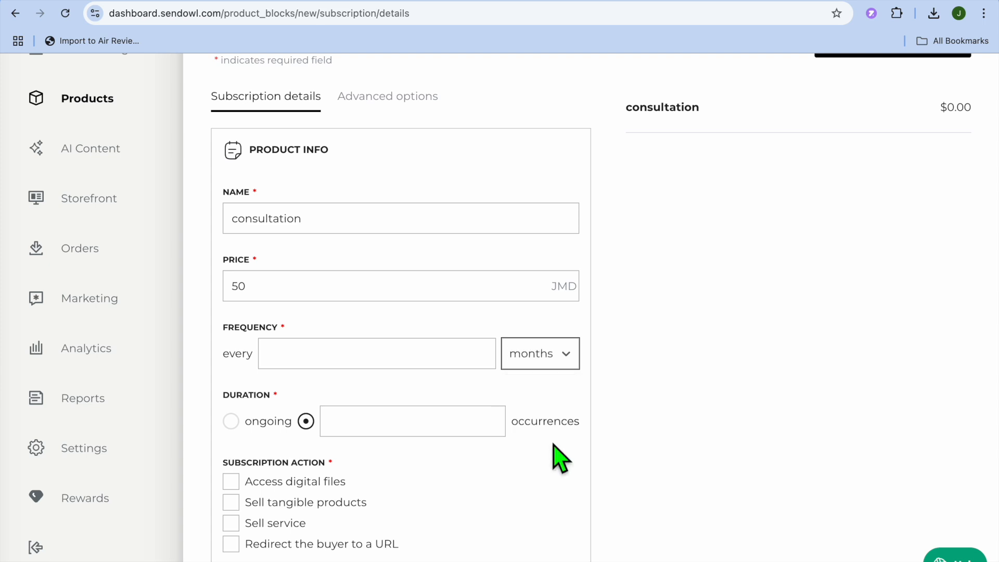
left_click(309, 370)
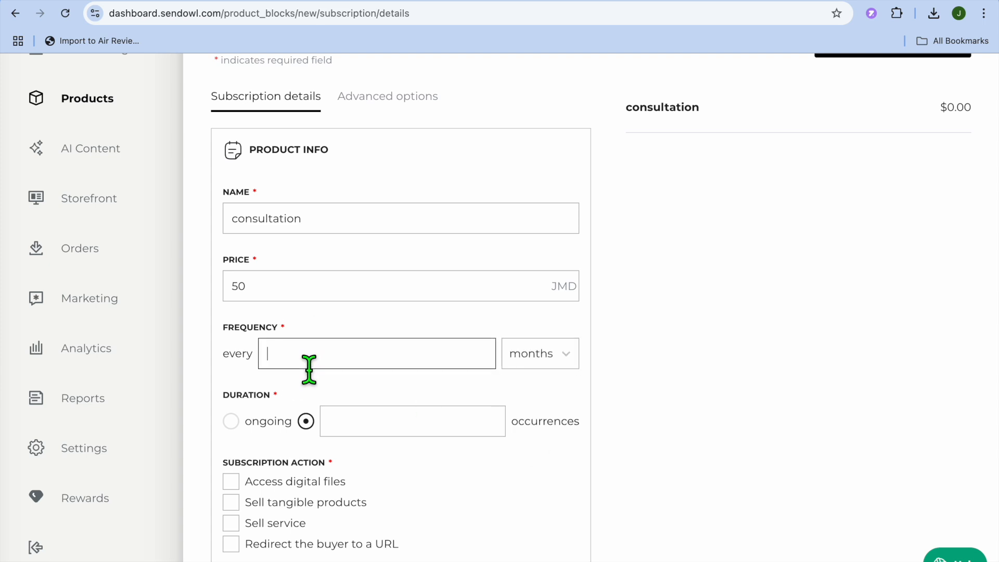
type("1")
left_click(346, 398)
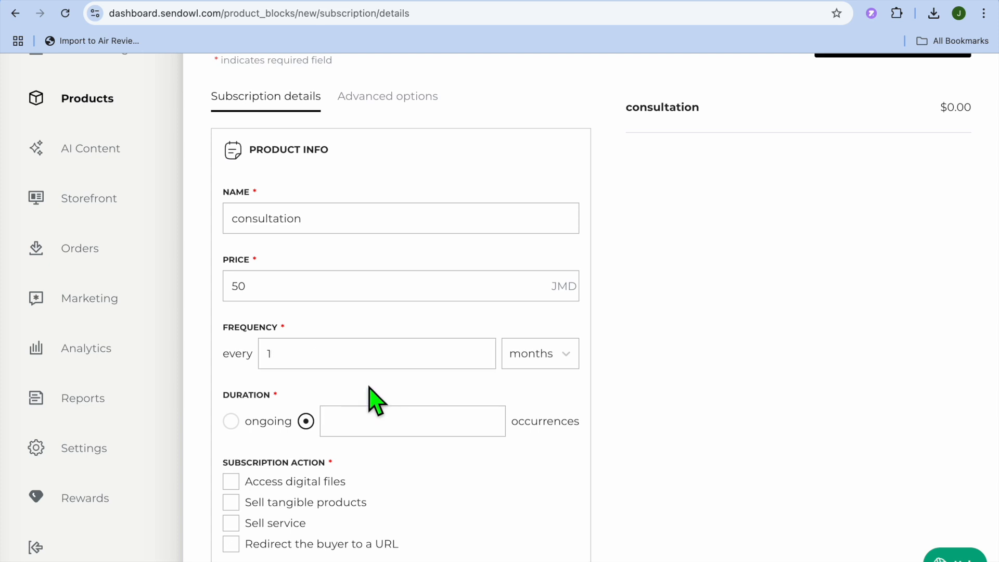
scroll(368, 401, "down", 4)
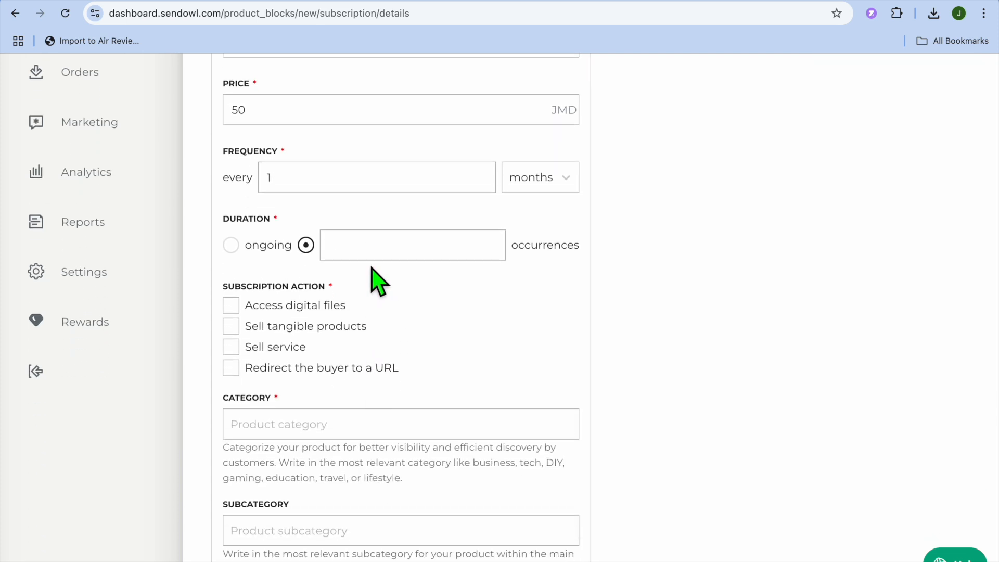
left_click(231, 246)
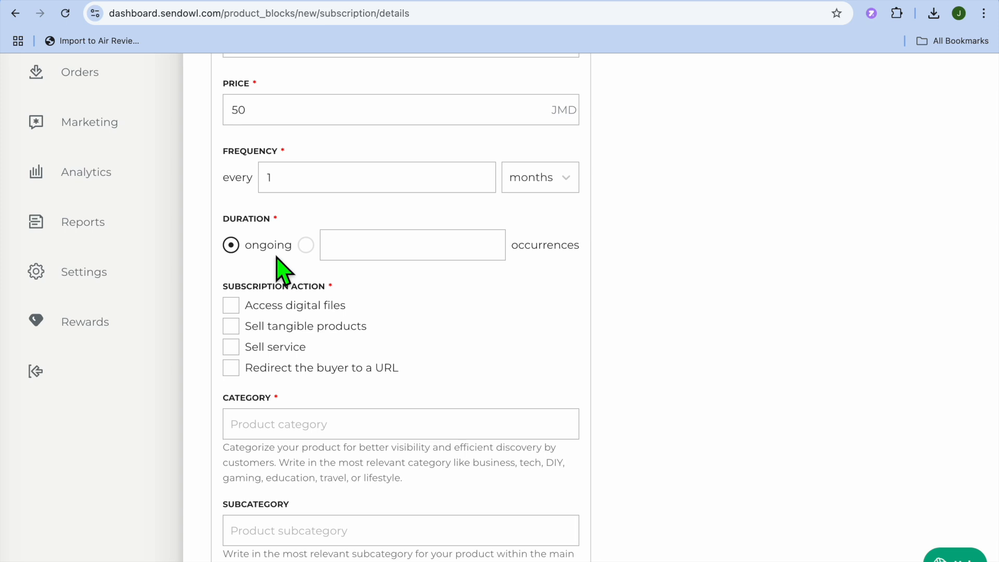
scroll(286, 315, "down", 2)
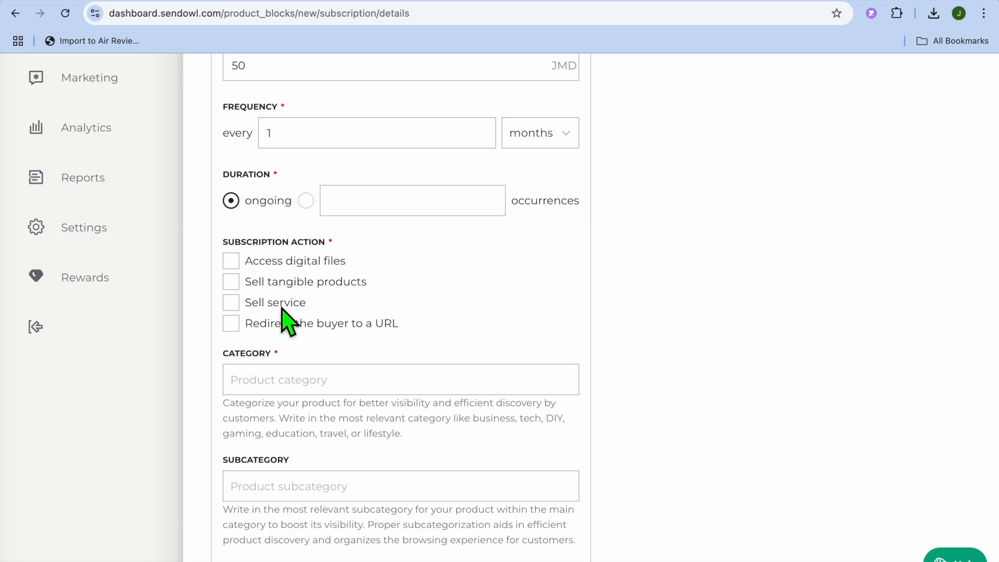
left_click(229, 306)
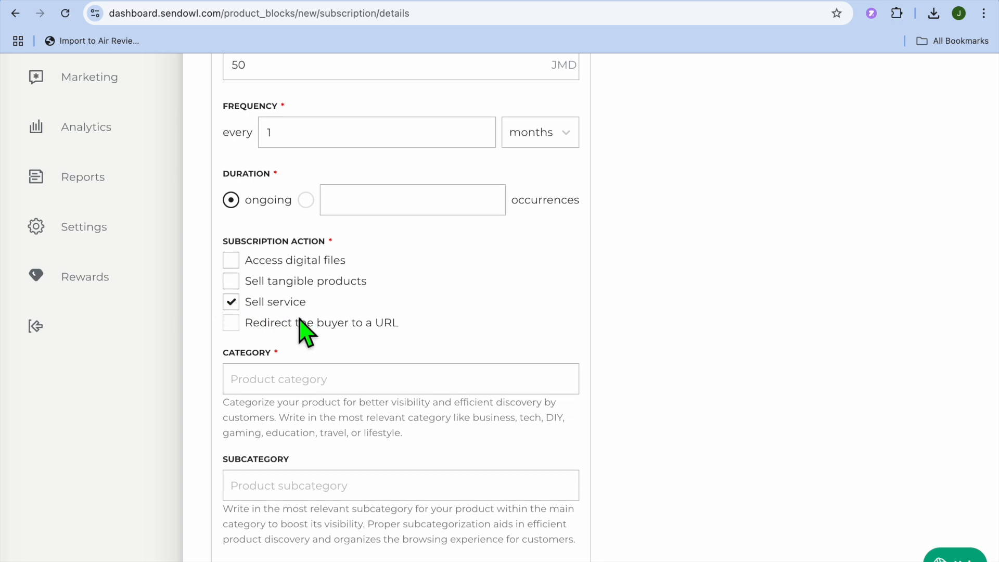
scroll(304, 333, "down", 7)
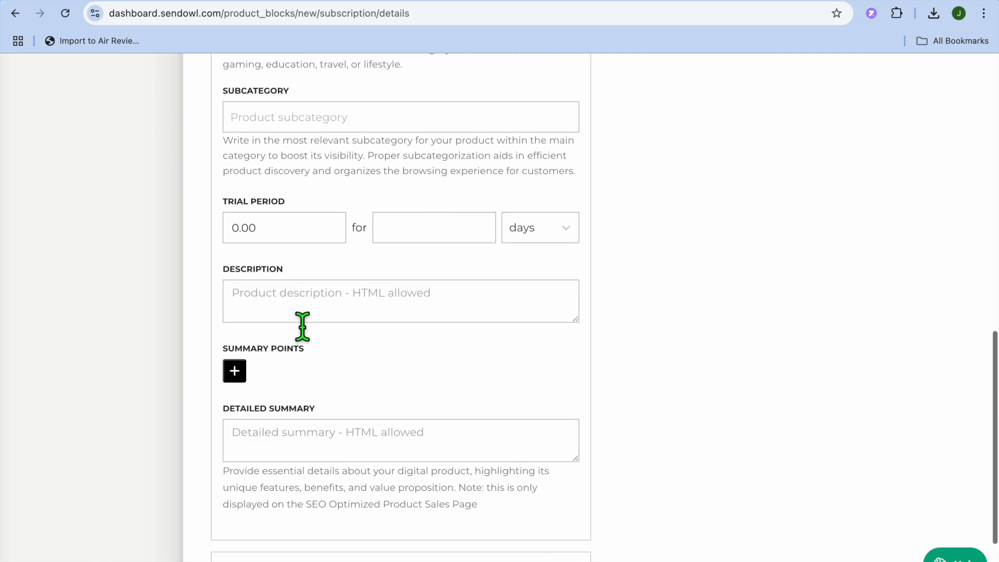
scroll(304, 327, "down", 1)
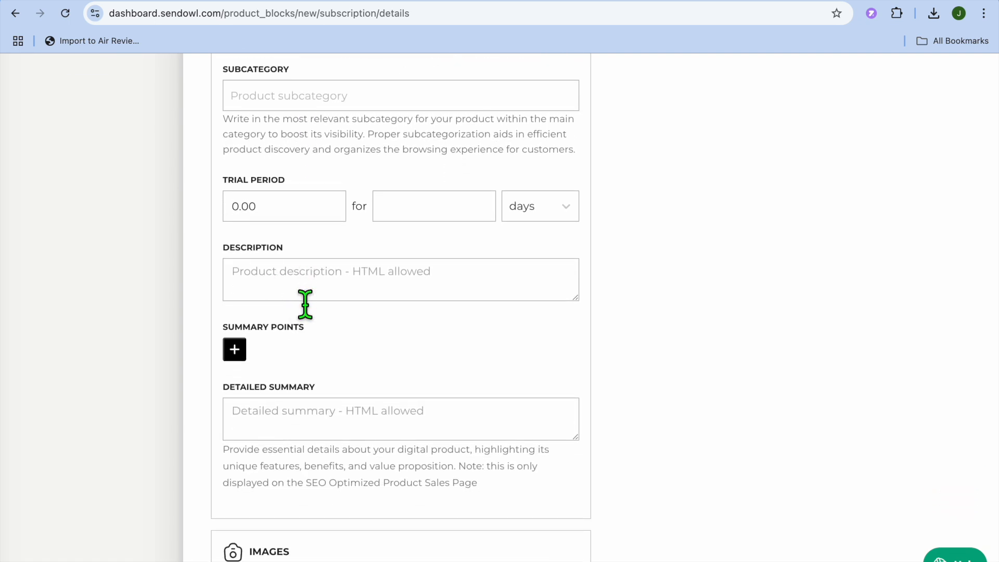
scroll(306, 307, "up", 6)
scroll(298, 292, "up", 1)
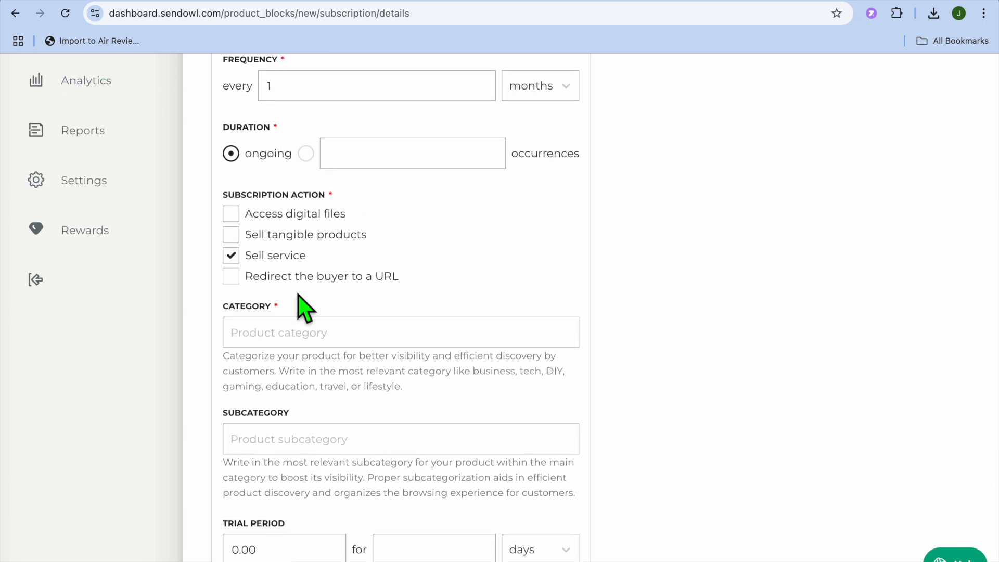
left_click(231, 255)
Step: Set the subscription action to Redirect the buyer to a URL
left_click(235, 334)
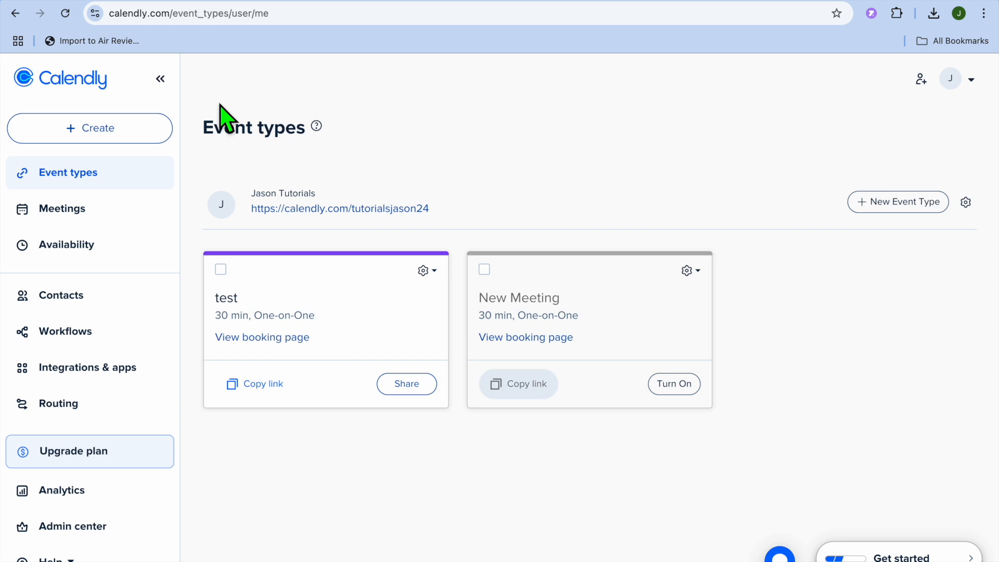
Step: In Calendly, create a one-on-one event type named "consultation"
left_click(137, 140)
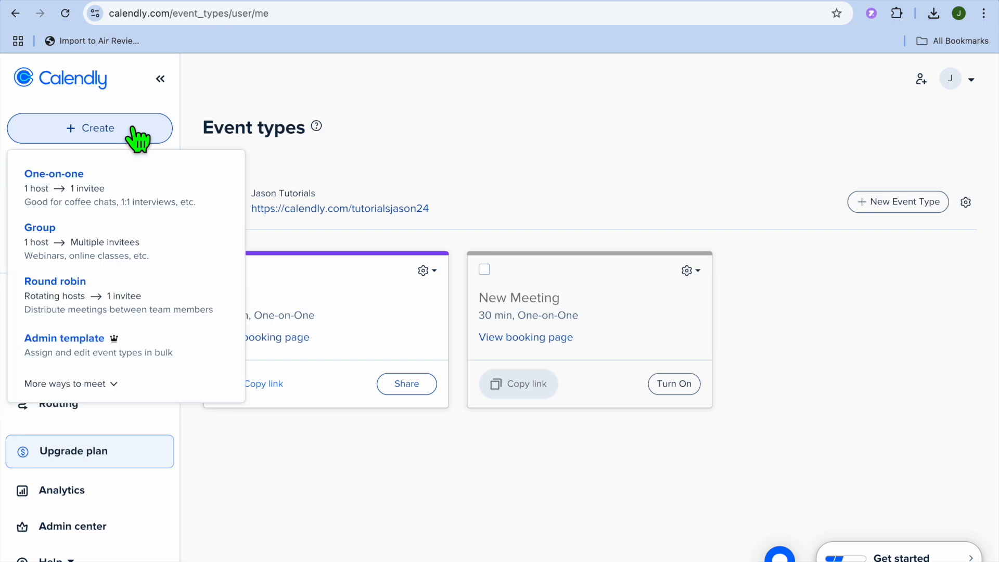
left_click(99, 199)
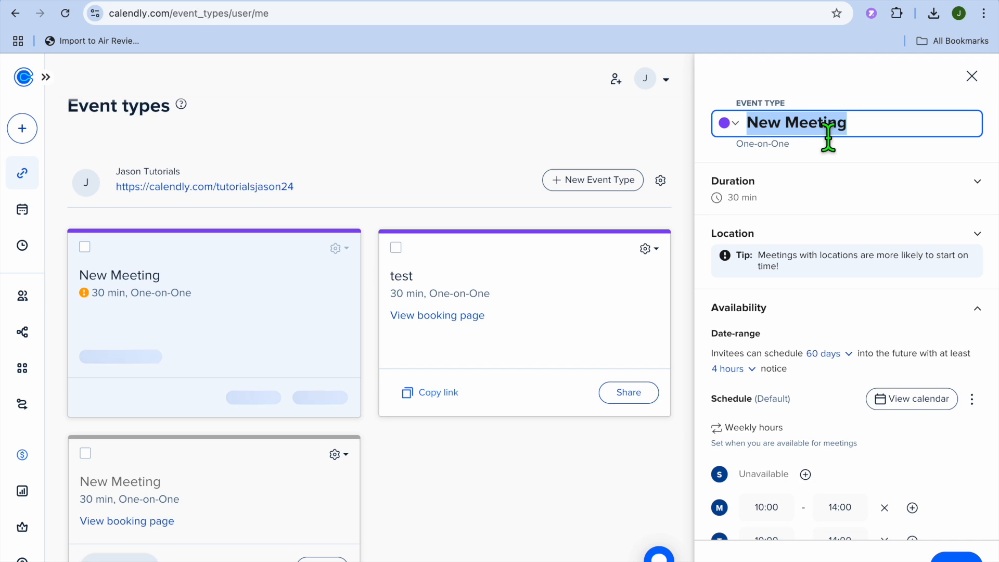
type("consultation")
left_click(891, 195)
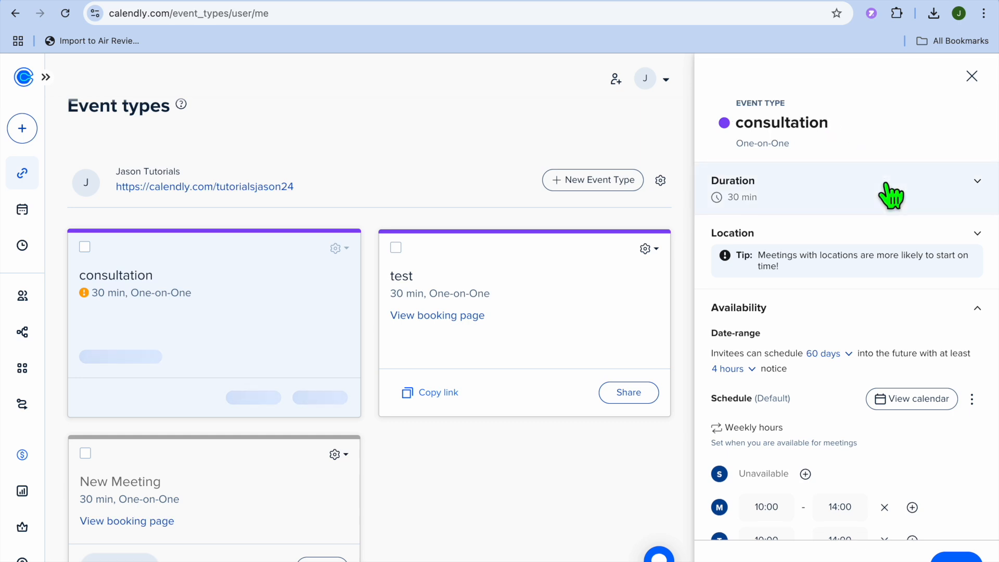
left_click(891, 195)
left_click(891, 196)
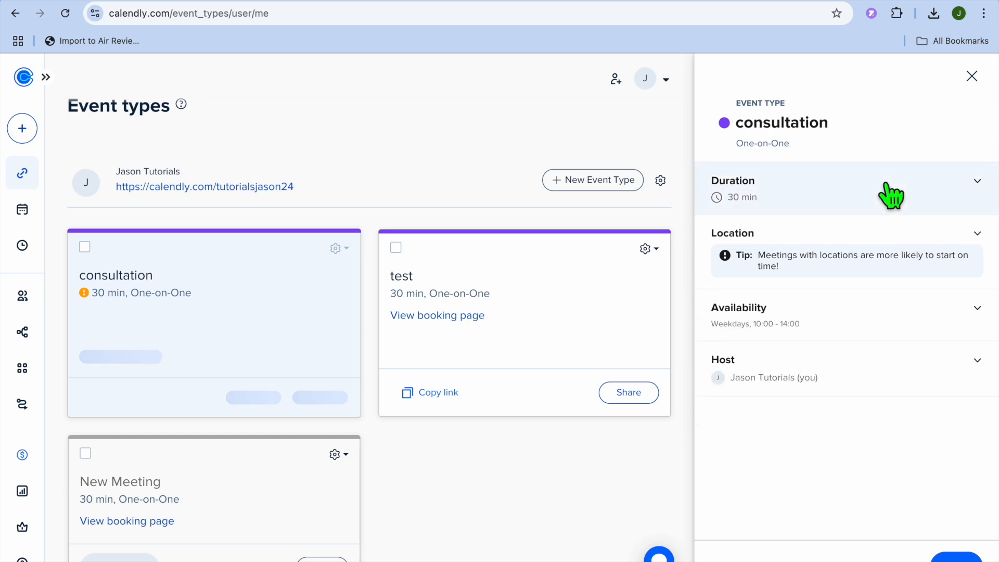
Step: Set the consultation event's location to Google Meet and review its weekly availability hours
left_click(916, 262)
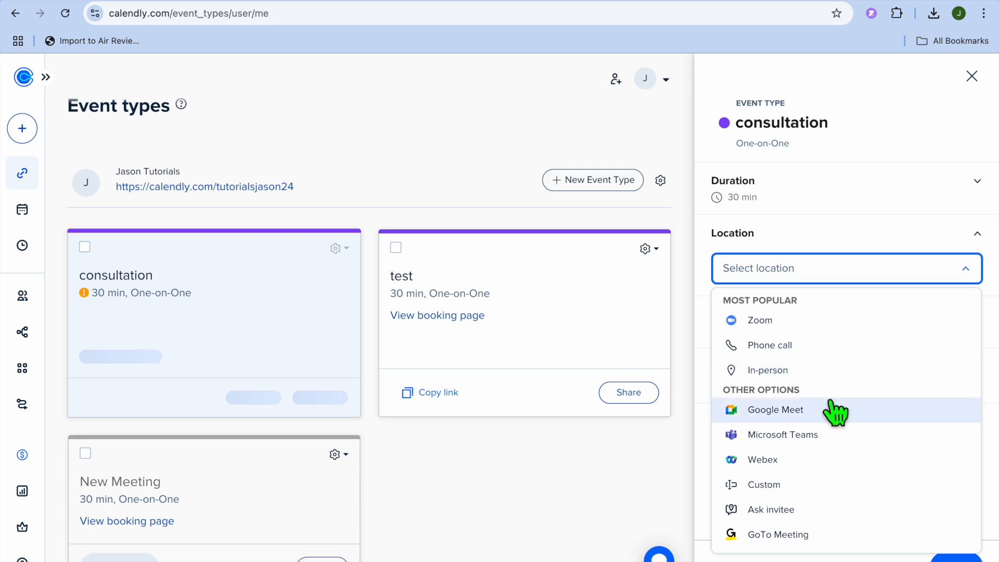
left_click(817, 412)
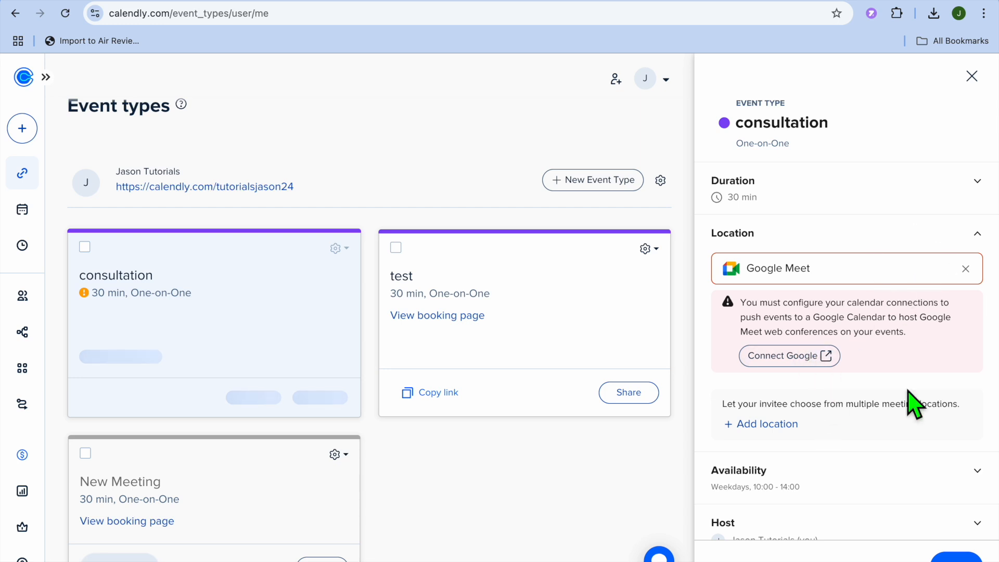
scroll(892, 457, "down", 1)
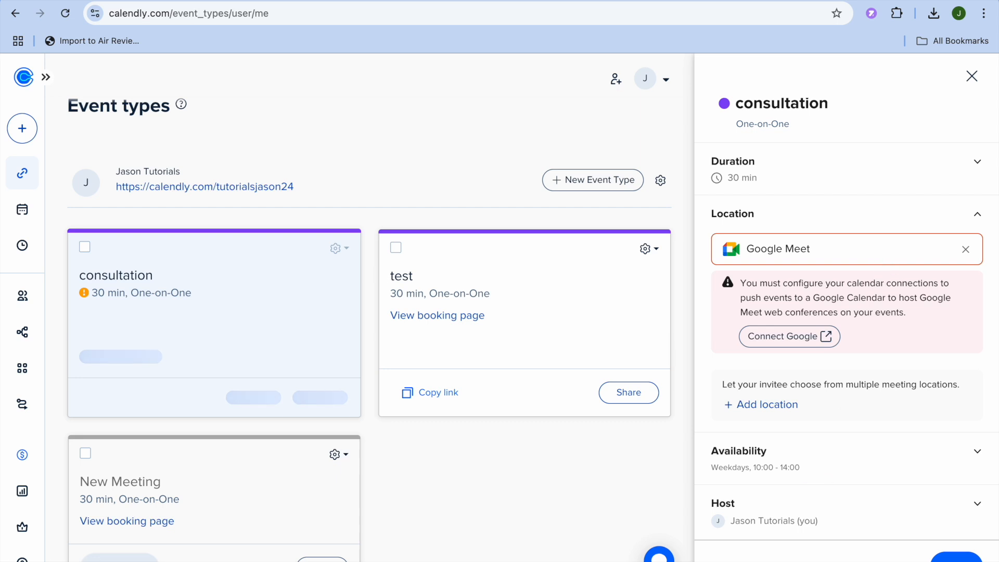
left_click(825, 476)
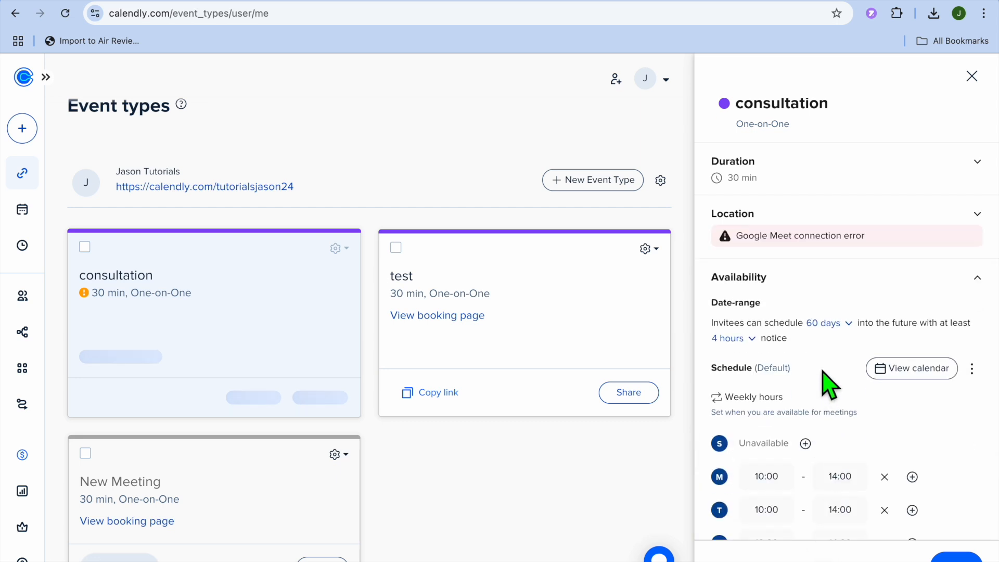
scroll(830, 385, "down", 5)
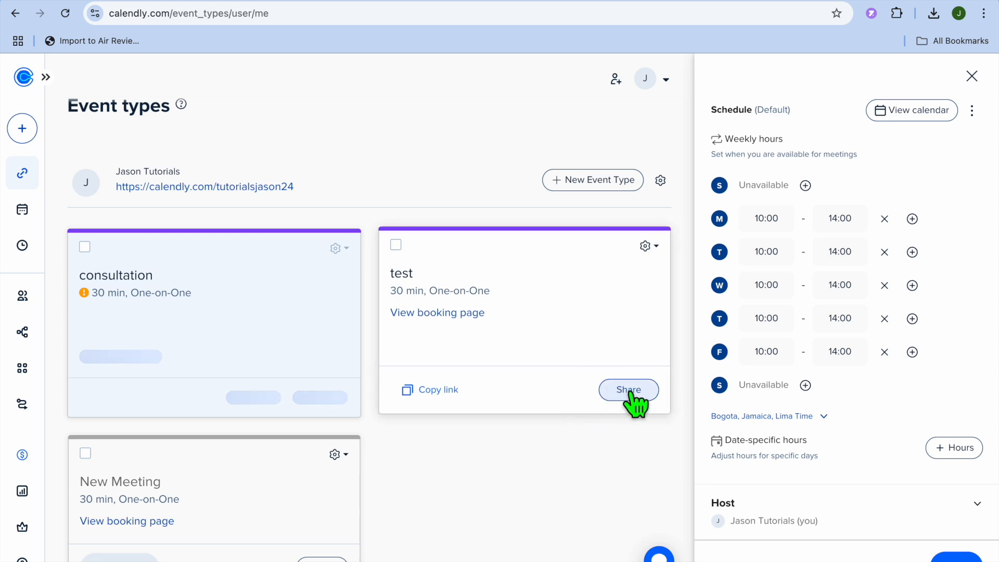
Step: Copy the Calendly "test" event's booking link and use it as the SendOwl subscription's redirect URL
left_click(437, 389)
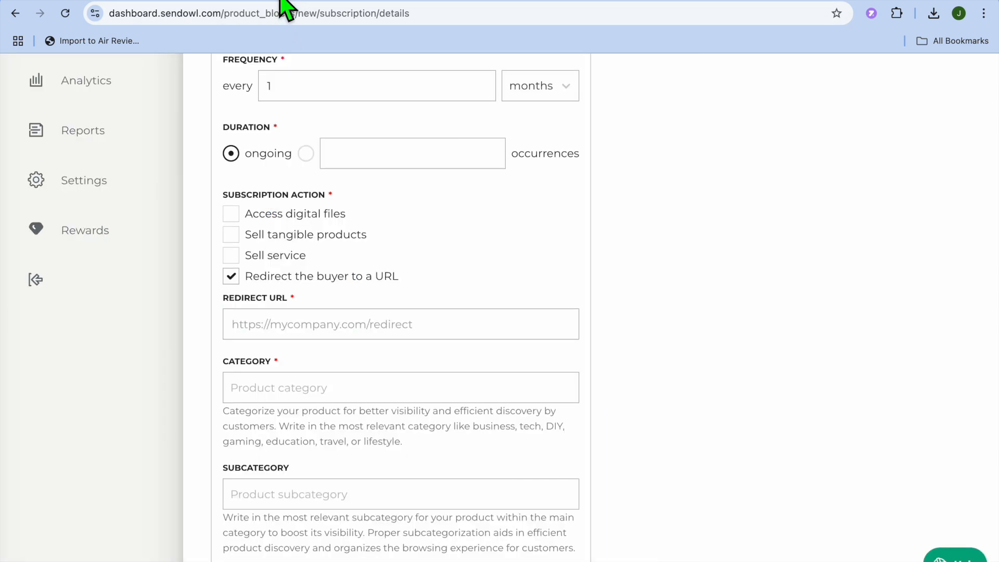
right_click(298, 318)
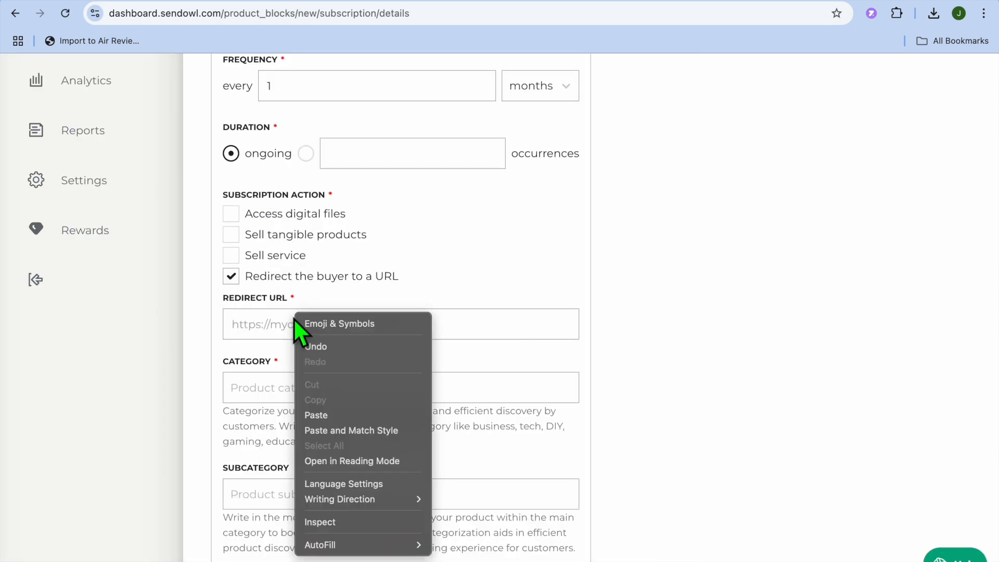
left_click(344, 415)
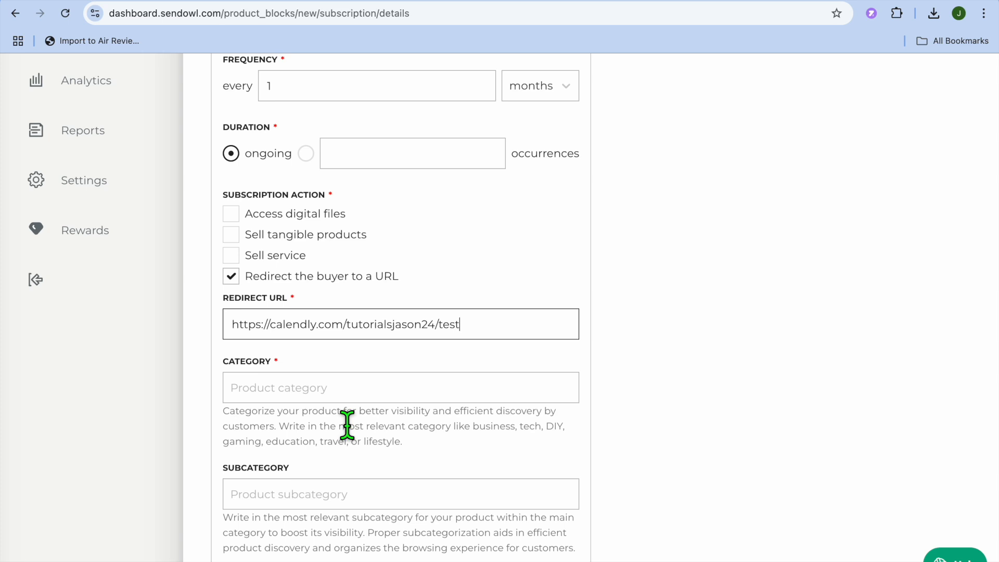
Step: Add the "Copy of Blue Modern Eye Catching Vlog YouTube Thumbnail" PNG ending in 121423.400 from Downloads as the product image
scroll(348, 426, "down", 6)
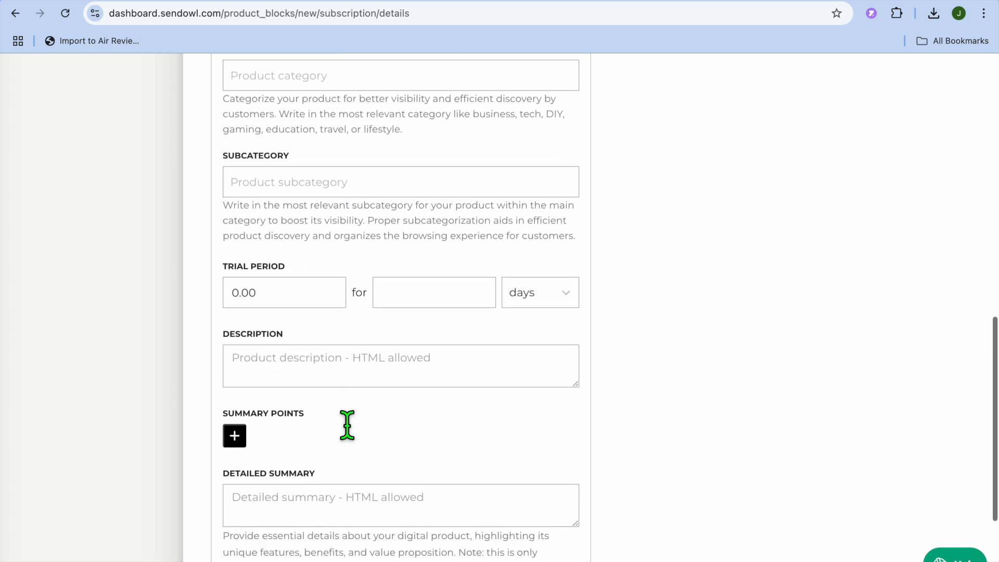
scroll(349, 427, "down", 2)
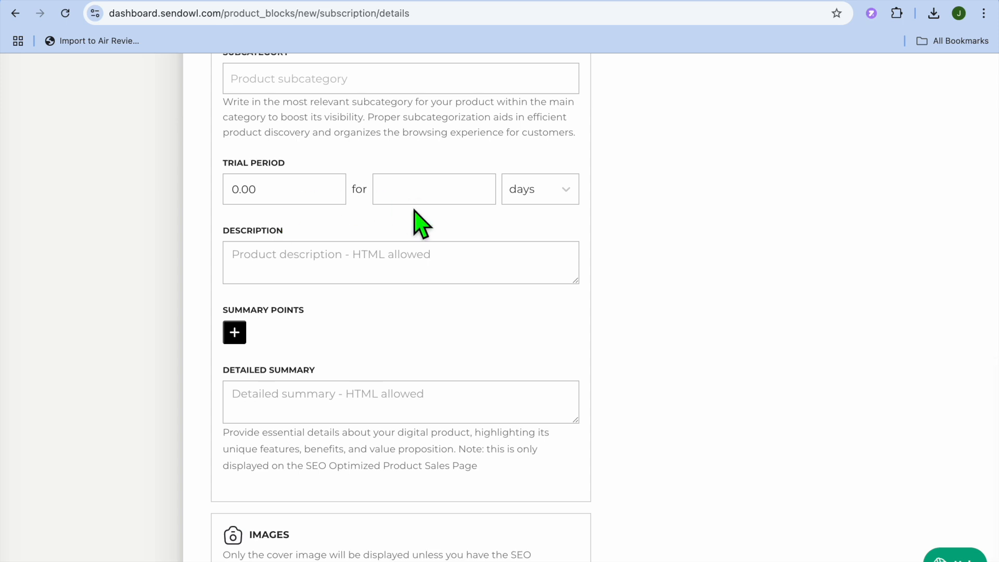
scroll(414, 219, "down", 2)
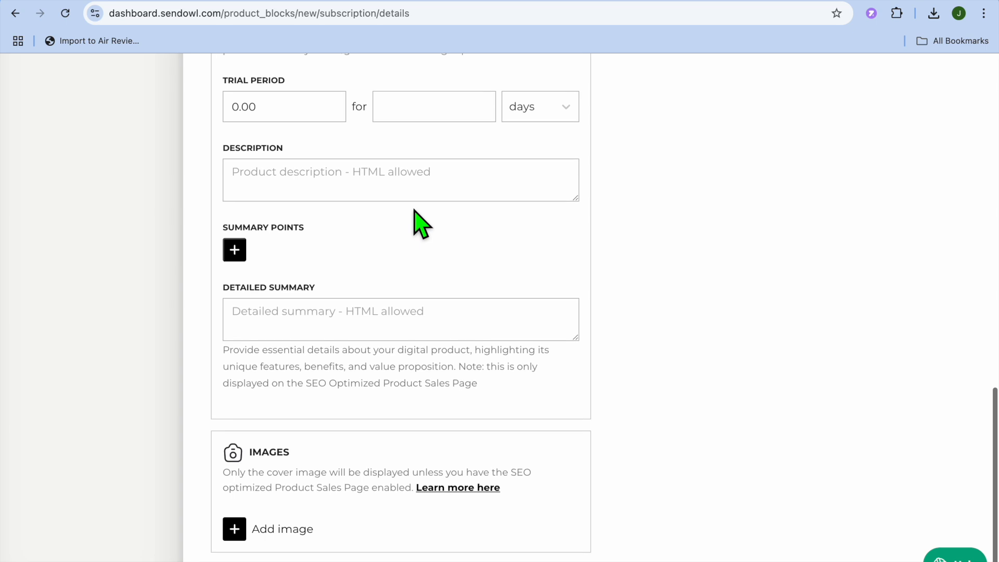
left_click(294, 530)
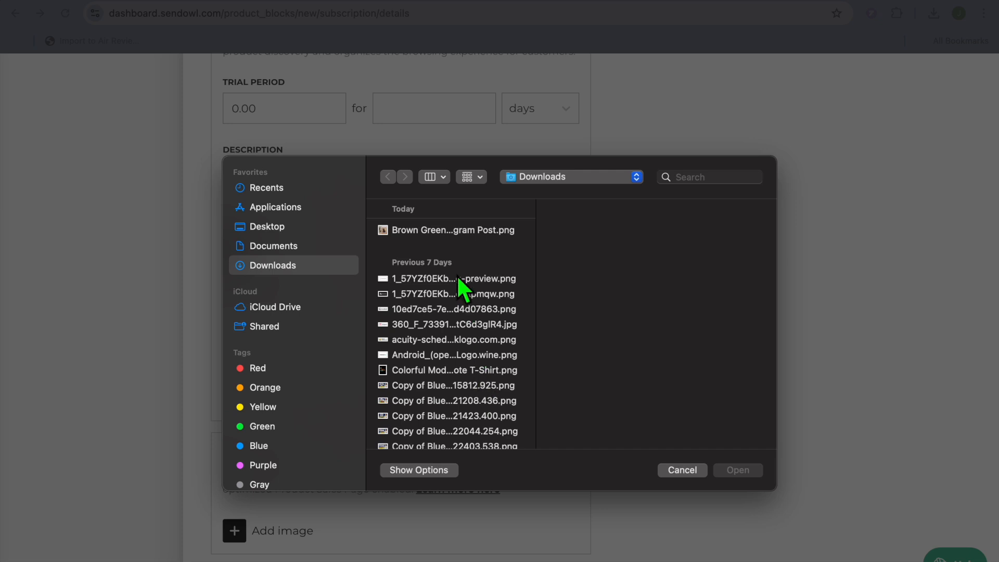
scroll(451, 371, "down", 1)
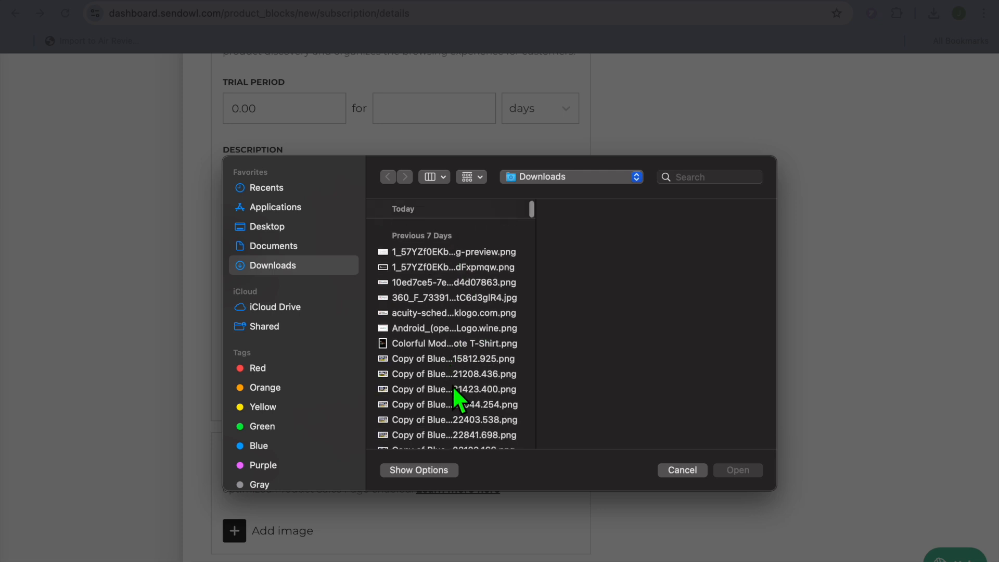
left_click(454, 390)
left_click(760, 476)
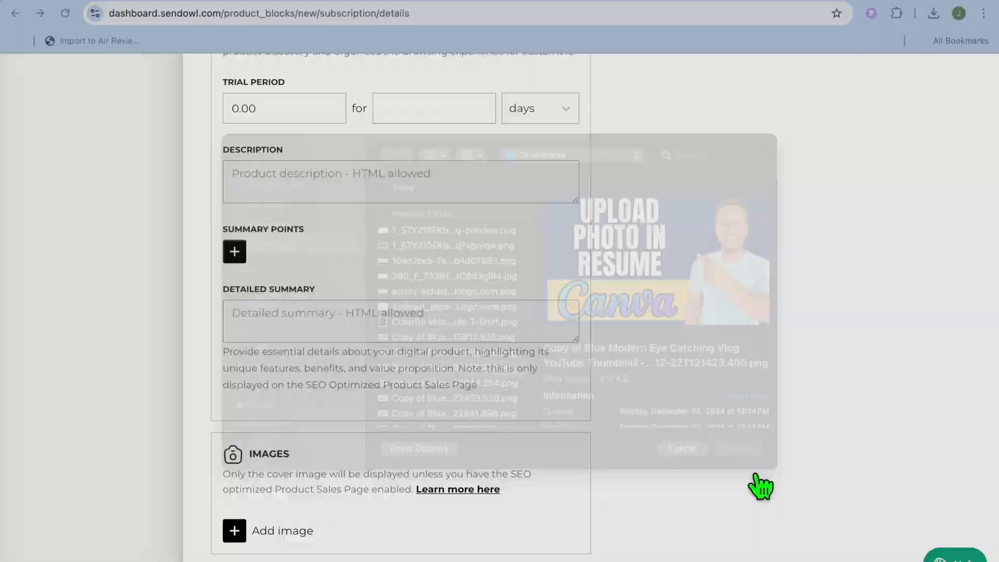
Step: Review the subscription's advanced options for download restrictions, cancellation, discovery engine and currency, and return to the subscription details
scroll(528, 446, "up", 10)
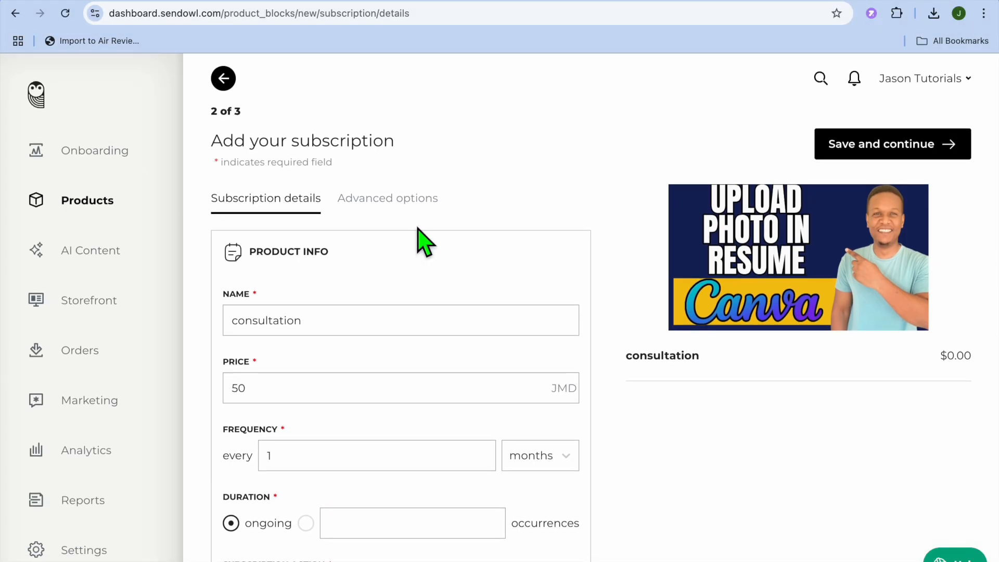
left_click(396, 202)
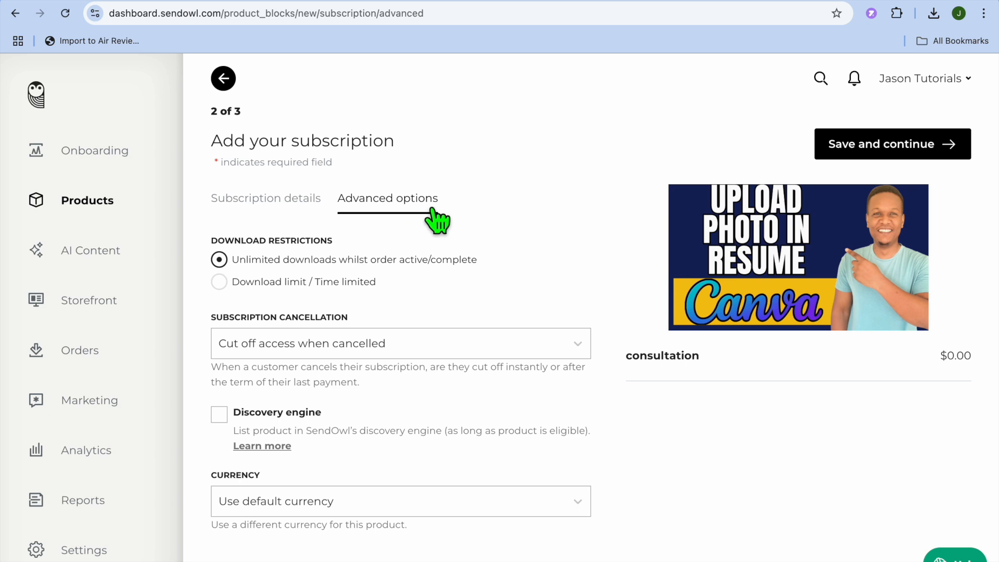
scroll(446, 358, "down", 3)
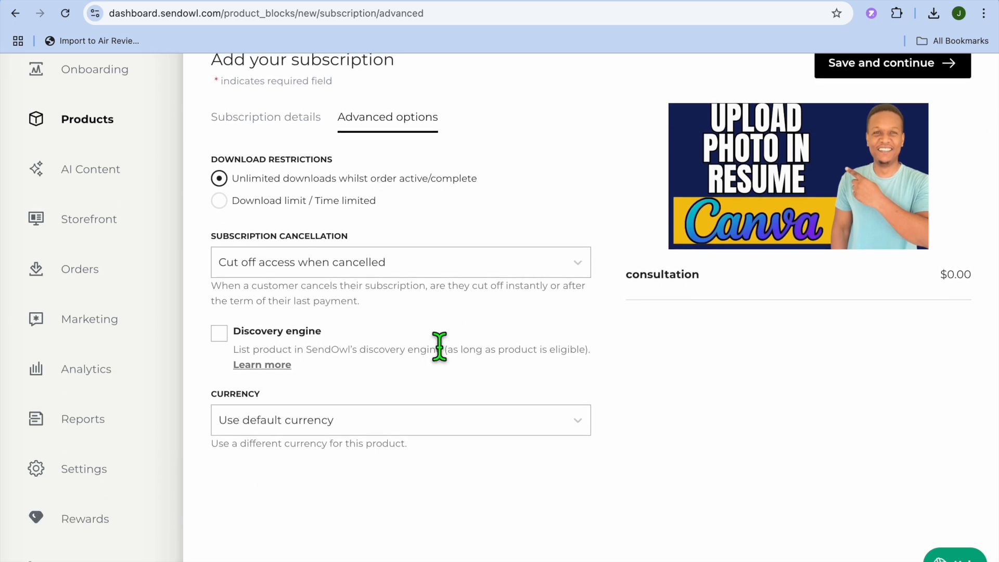
scroll(346, 256, "up", 3)
left_click(278, 208)
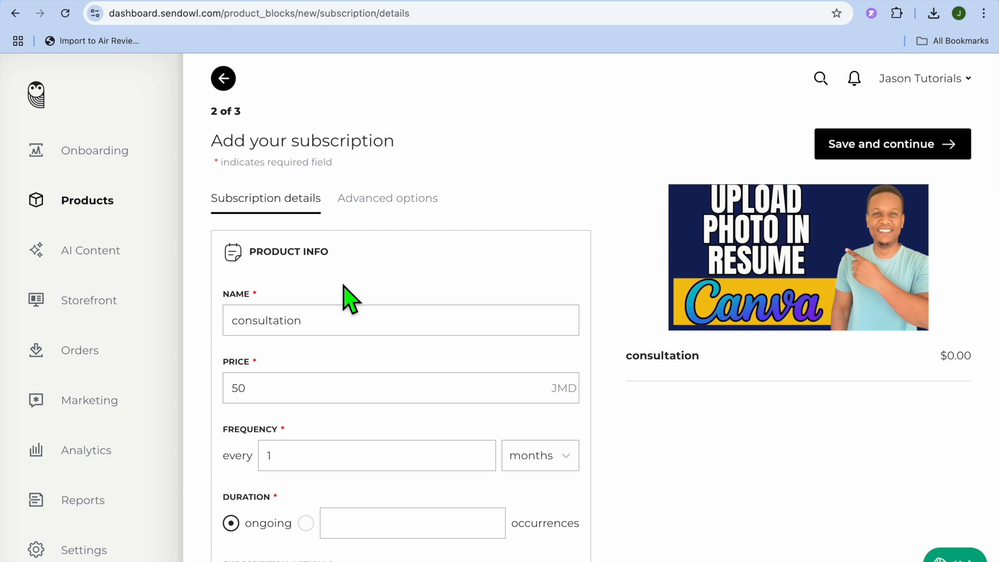
scroll(344, 286, "down", 6)
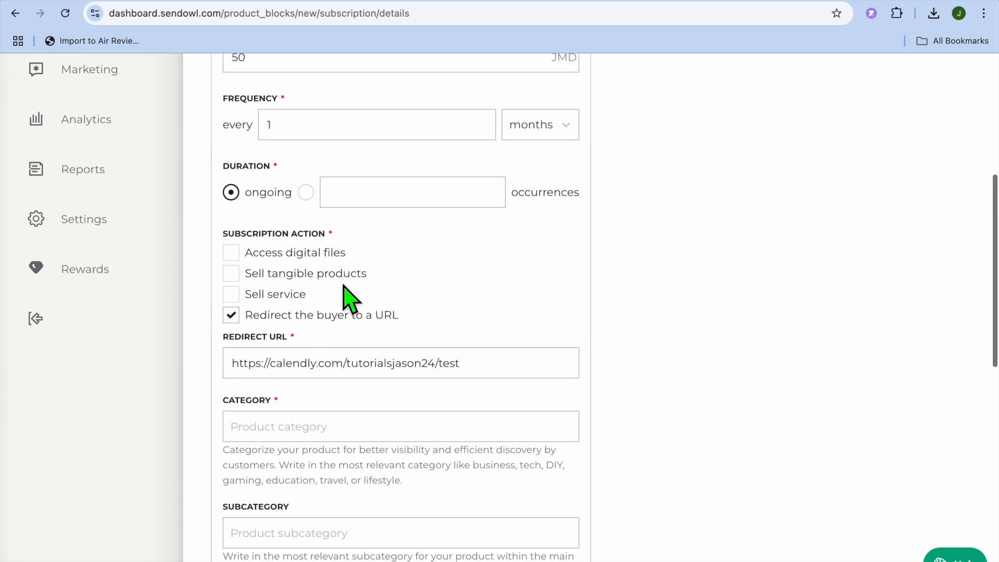
scroll(344, 286, "down", 2)
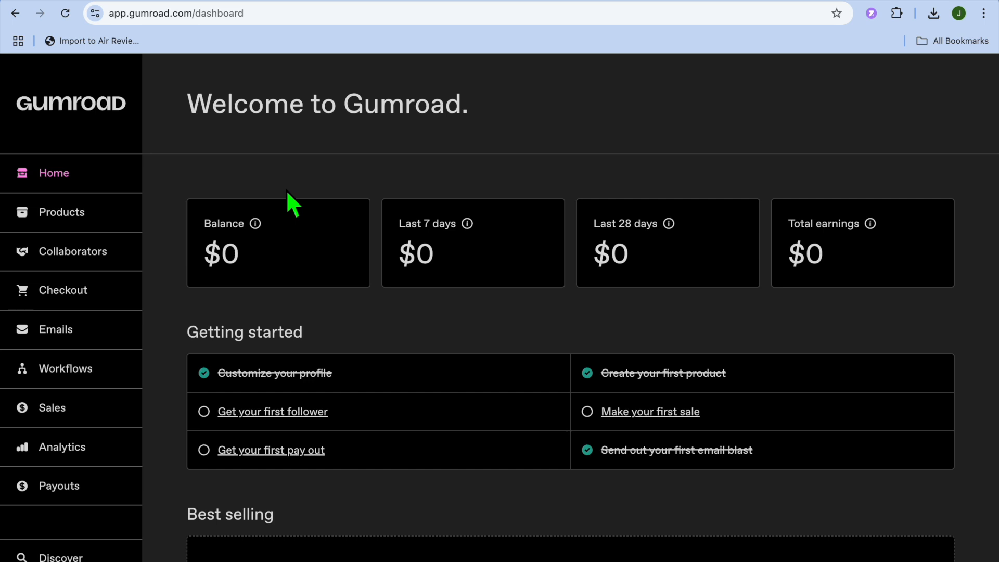
Step: In Gumroad, open the new product form and look at the product types, choosing Course or tutorial
left_click(99, 219)
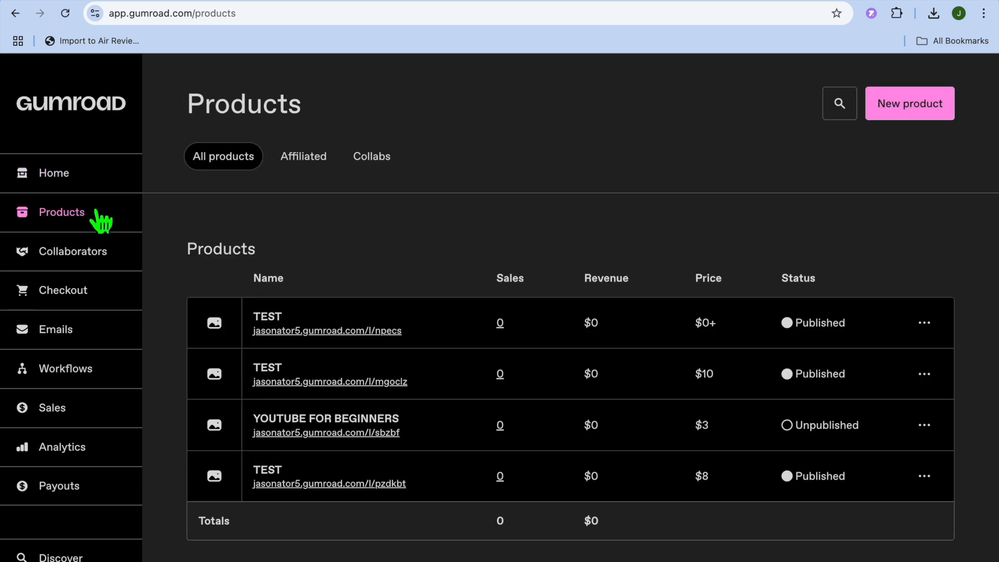
left_click(903, 105)
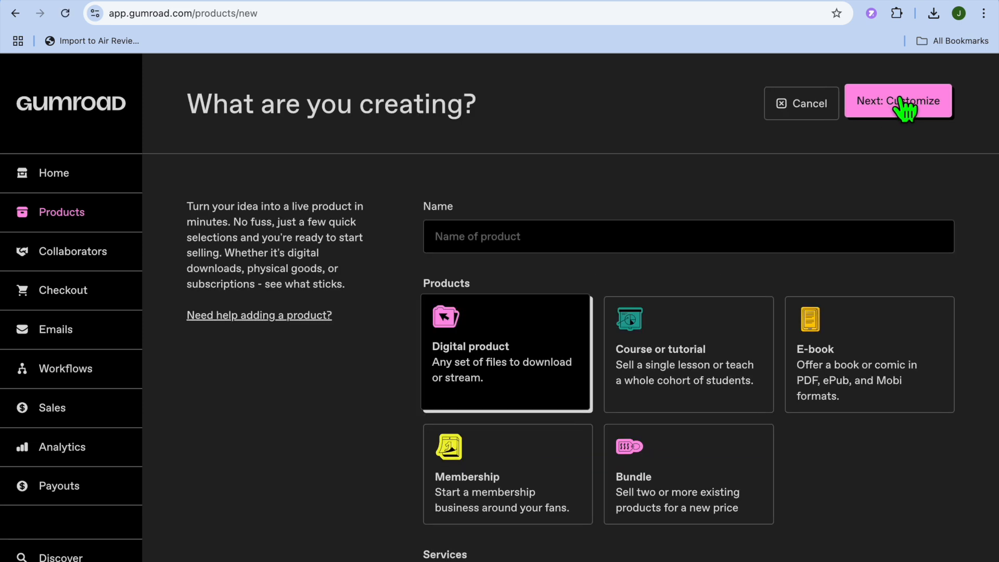
left_click(697, 344)
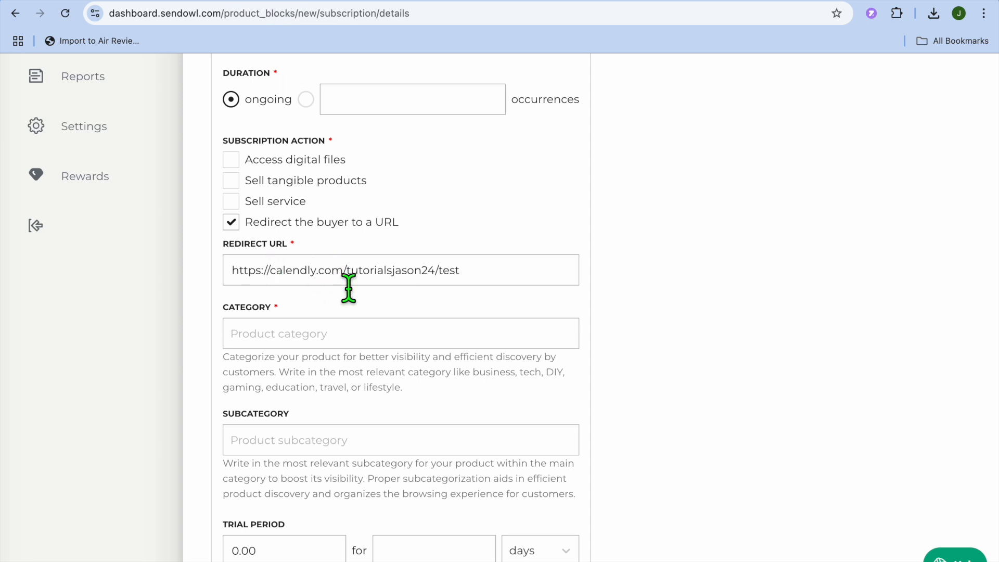
Step: Back in SendOwl, set the subscription's category to "test" and save it to continue to the selling options
scroll(348, 287, "down", 1)
scroll(347, 289, "up", 8)
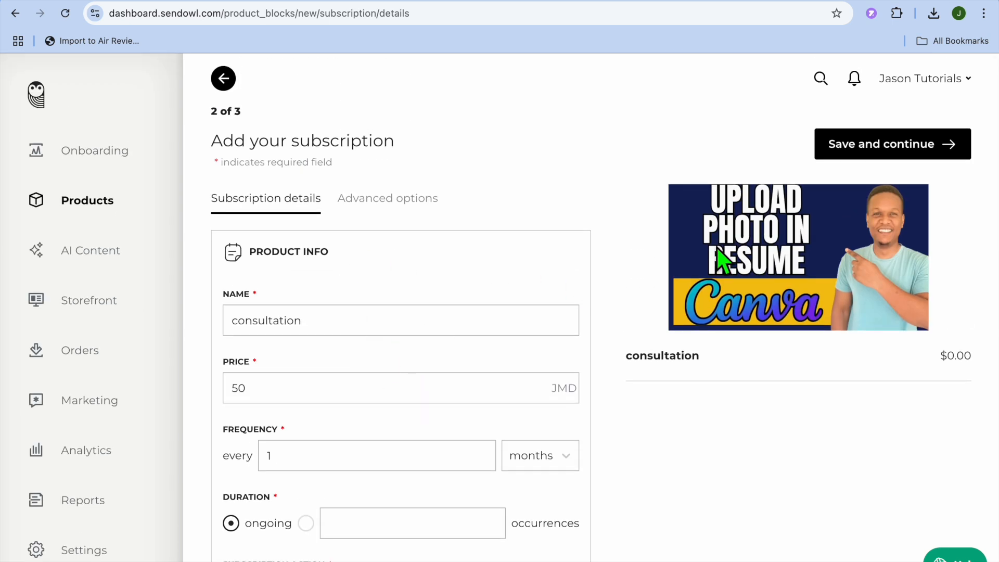
left_click(871, 150)
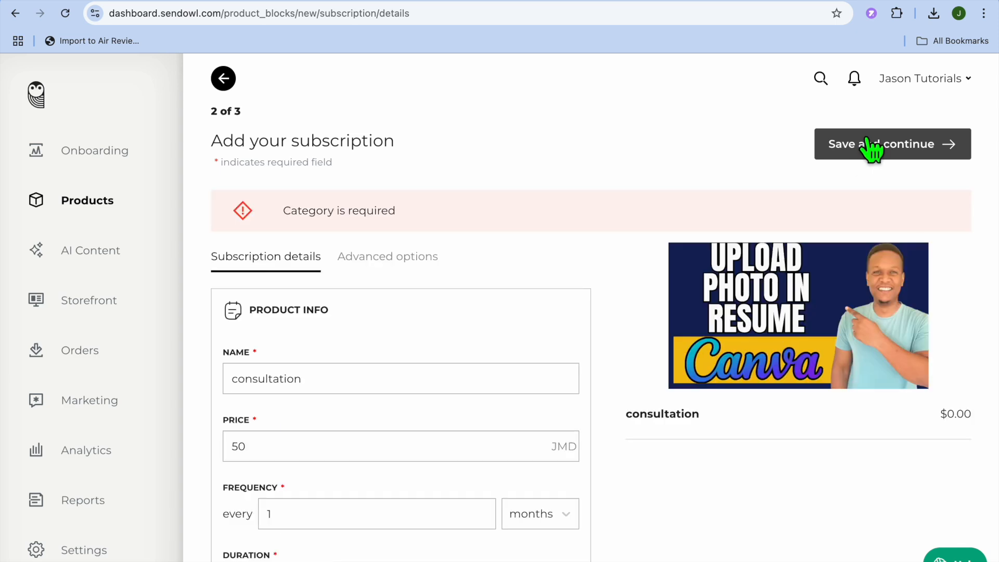
scroll(587, 245, "down", 10)
left_click(470, 243)
type("test")
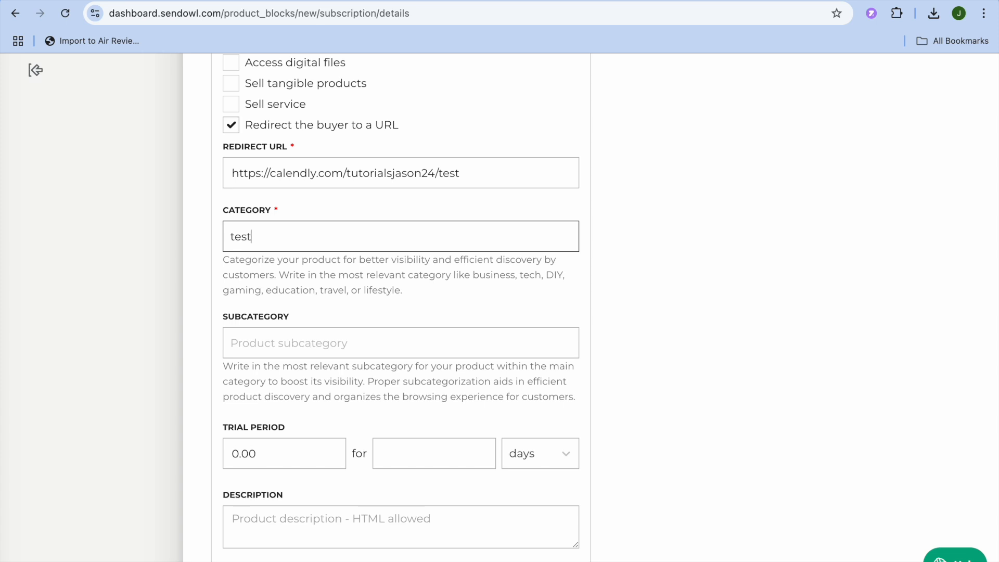
scroll(638, 274, "up", 10)
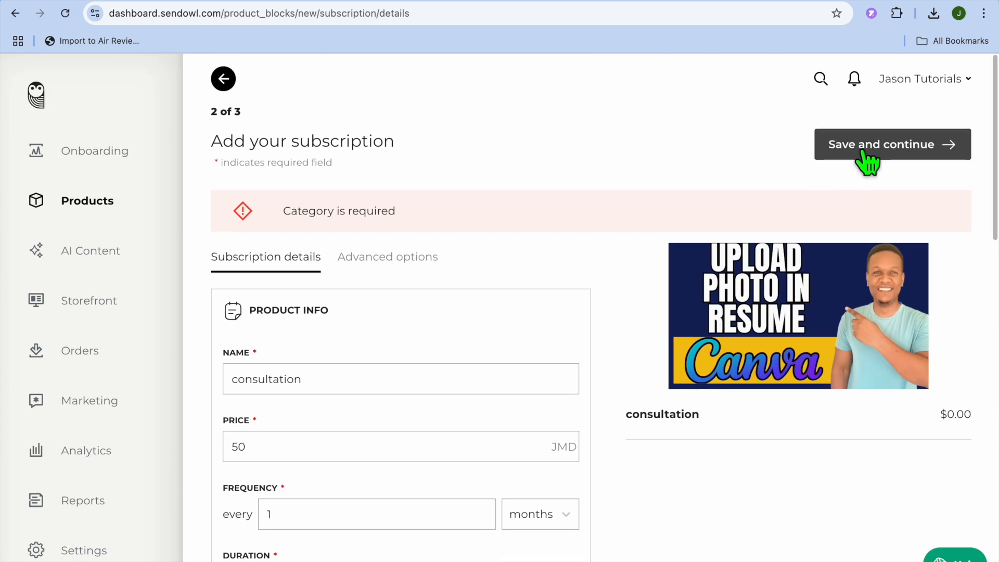
left_click(868, 157)
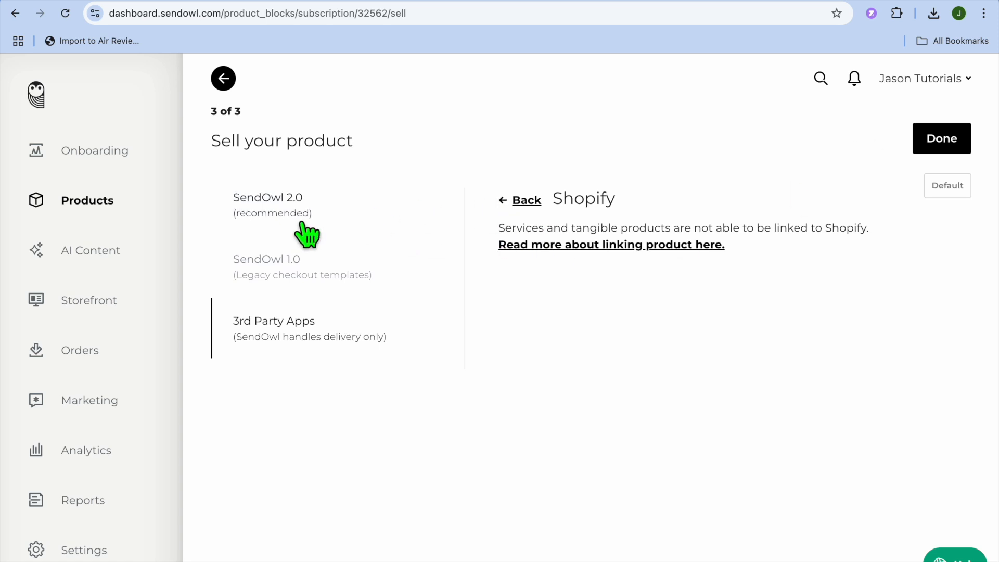
Step: Add the consultation subscription to the SendOwl storefront through the SendOwl 2.0 selling options
left_click(281, 206)
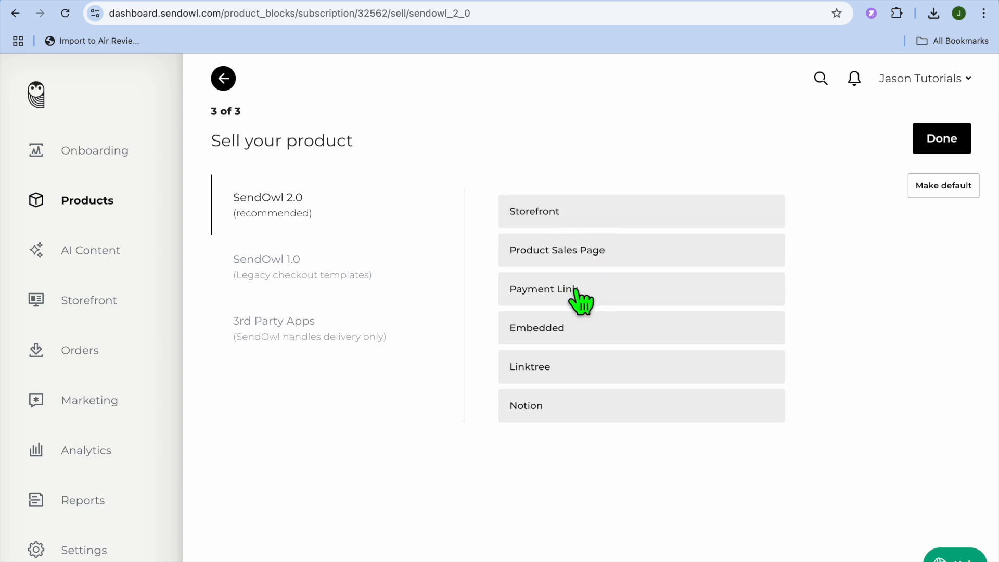
left_click(584, 216)
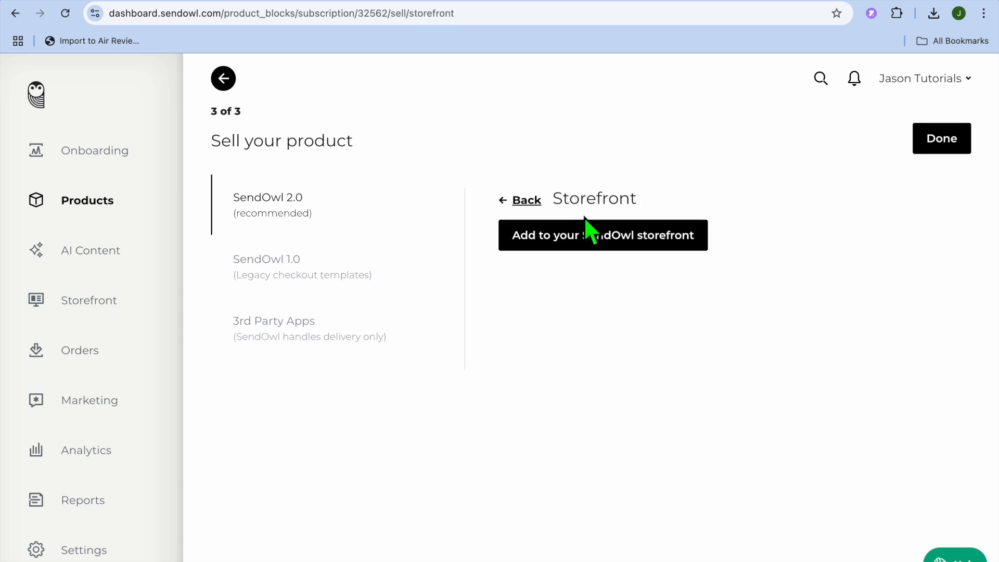
left_click(630, 245)
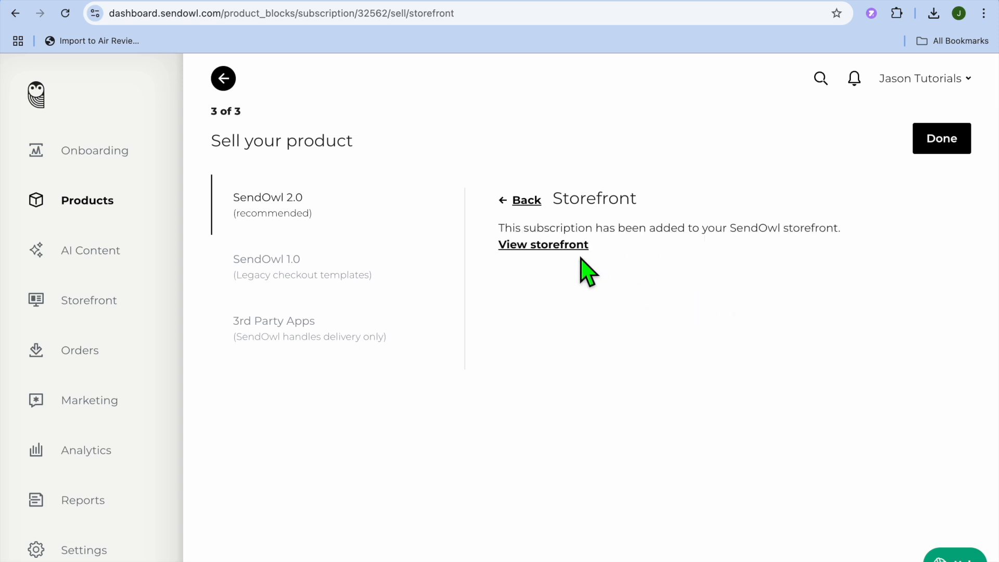
Step: View the storefront settings and check the chosen and available products
left_click(562, 247)
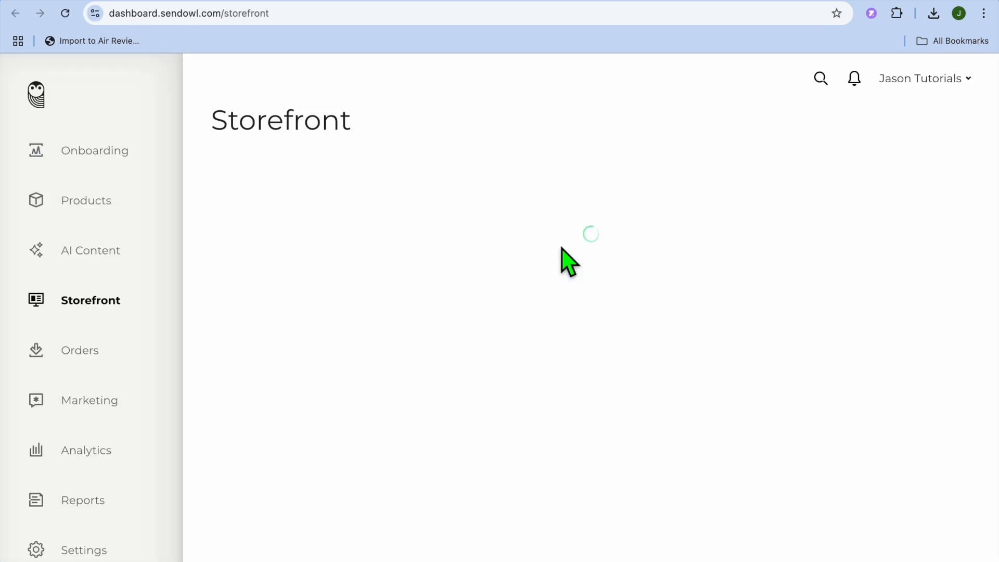
scroll(567, 263, "down", 10)
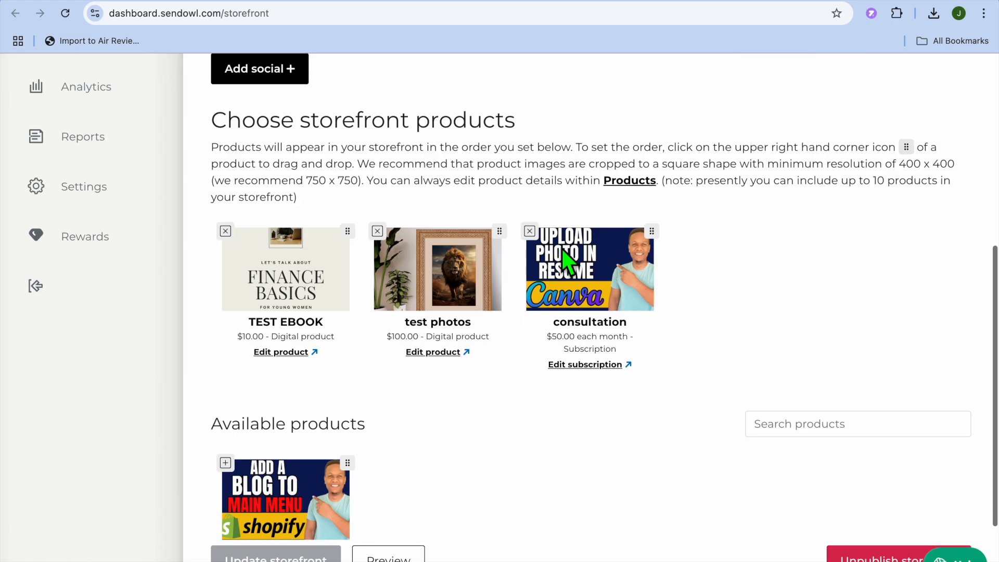
scroll(568, 263, "up", 2)
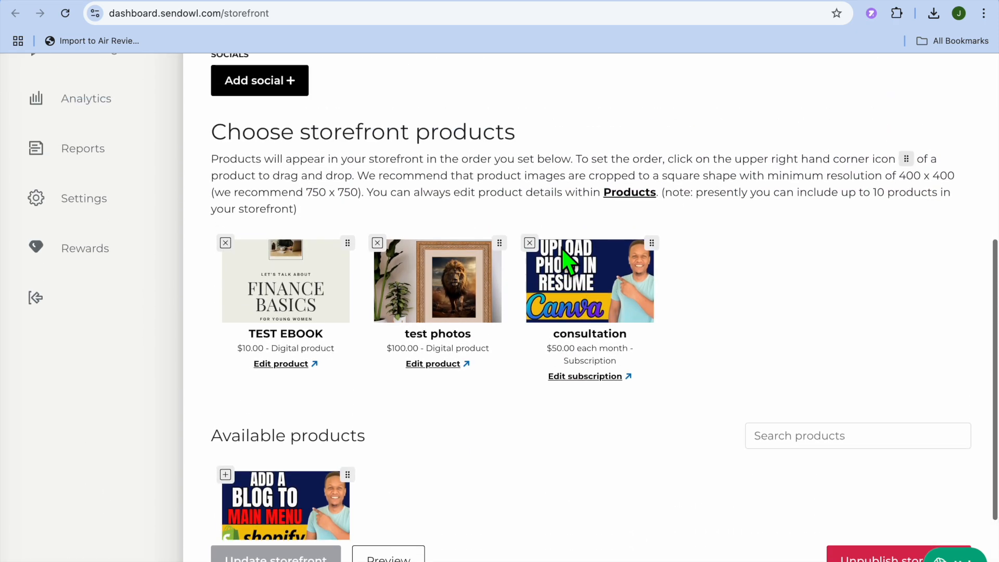
scroll(486, 349, "down", 3)
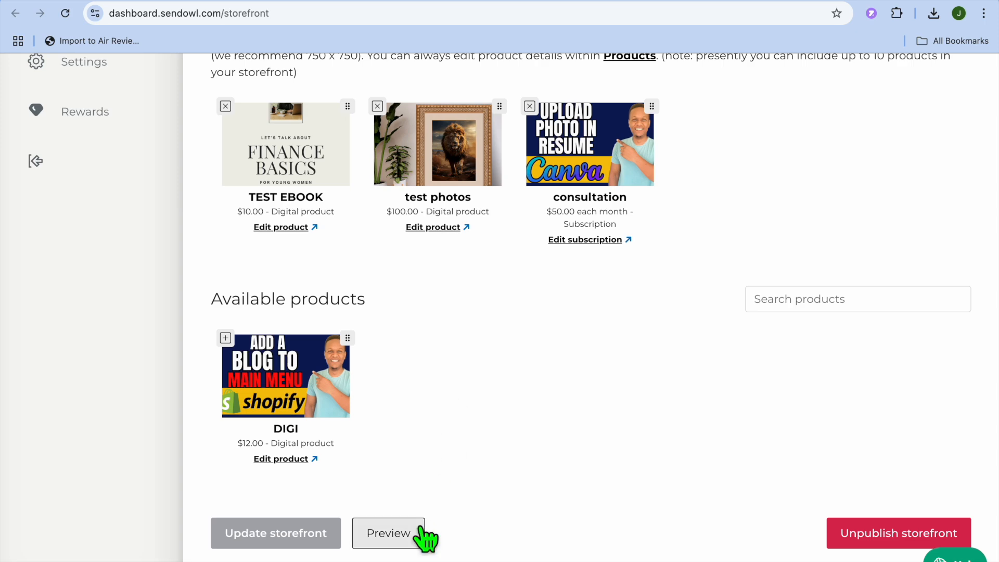
Step: Preview the storefront and start subscribing from the consultation product's page
left_click(403, 538)
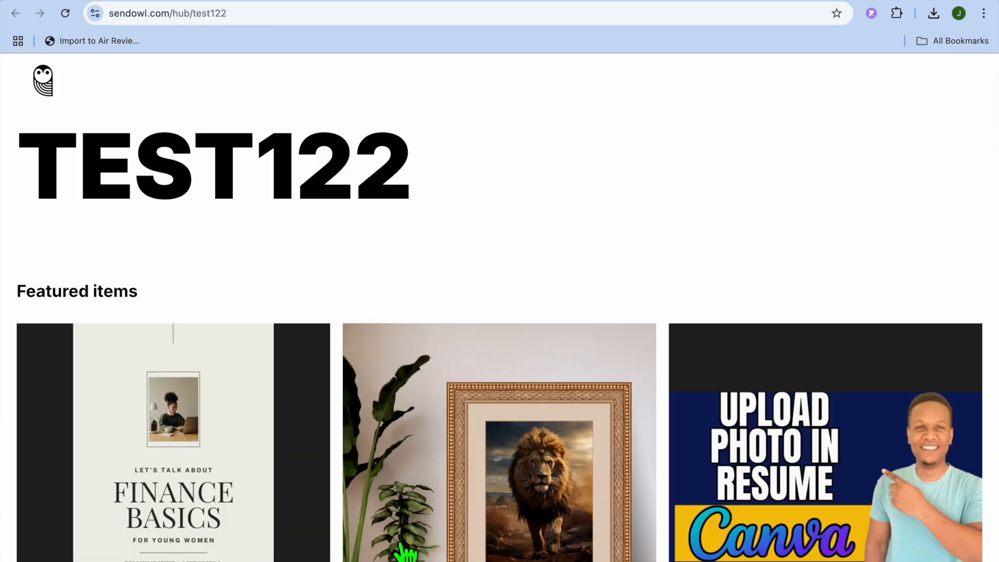
scroll(406, 553, "down", 7)
scroll(406, 552, "up", 4)
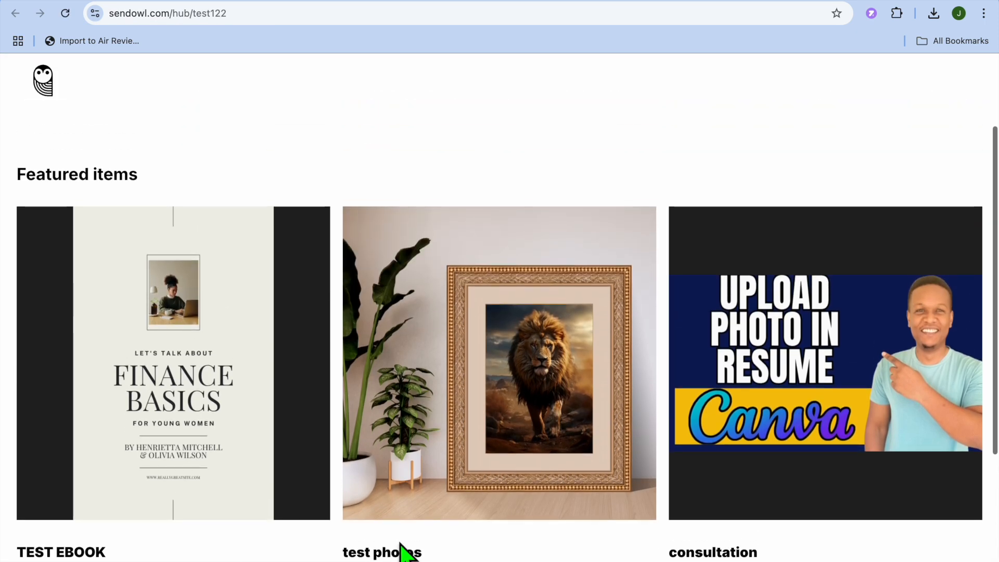
left_click(762, 460)
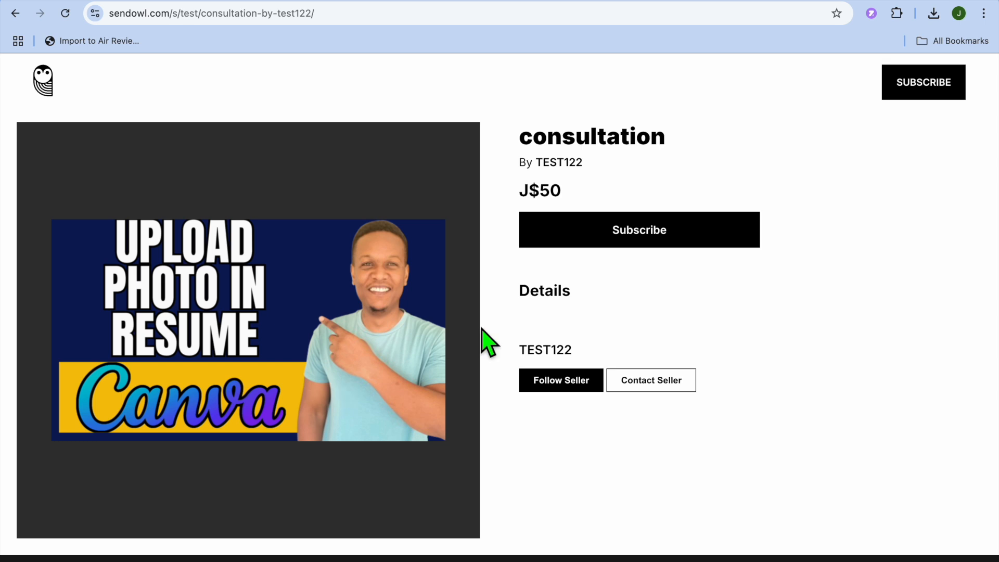
left_click(631, 242)
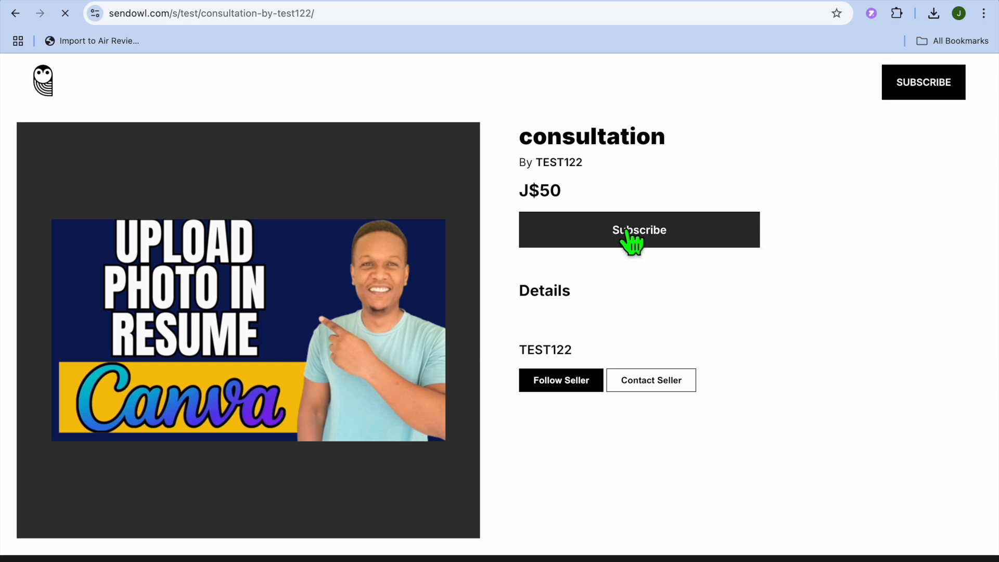